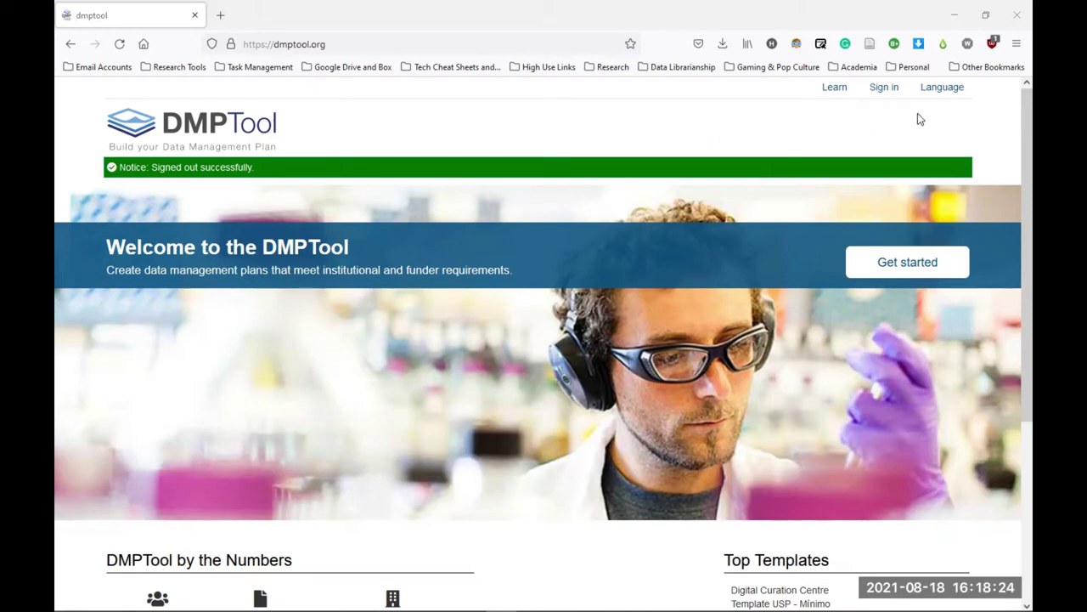
Step: Sign in through institutional login, choosing Carnegie Mellon University (CMU) from the 'carne' lookup
click(885, 90)
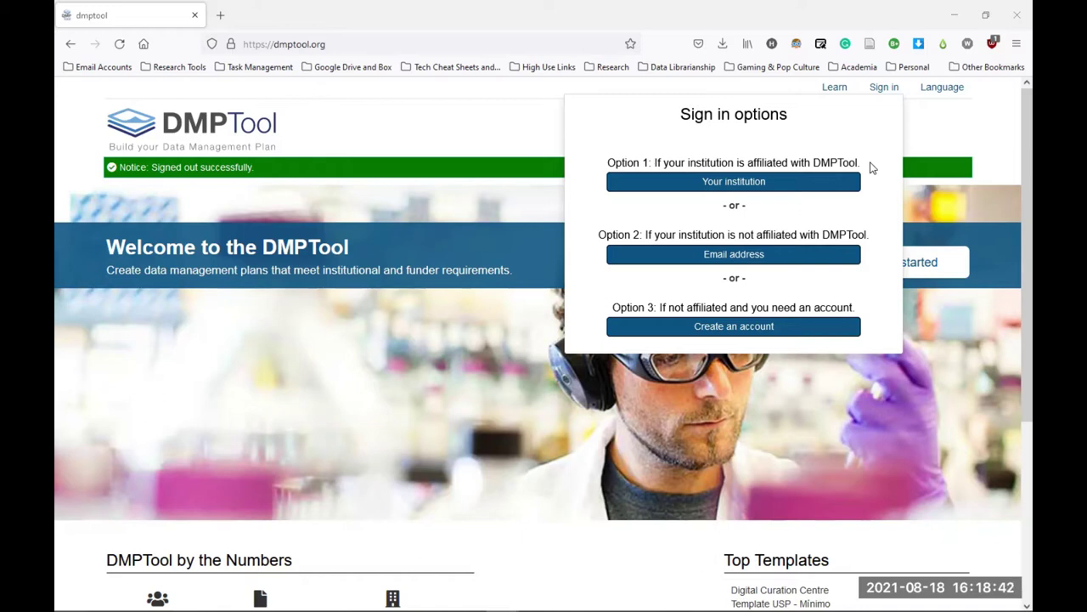
click(756, 183)
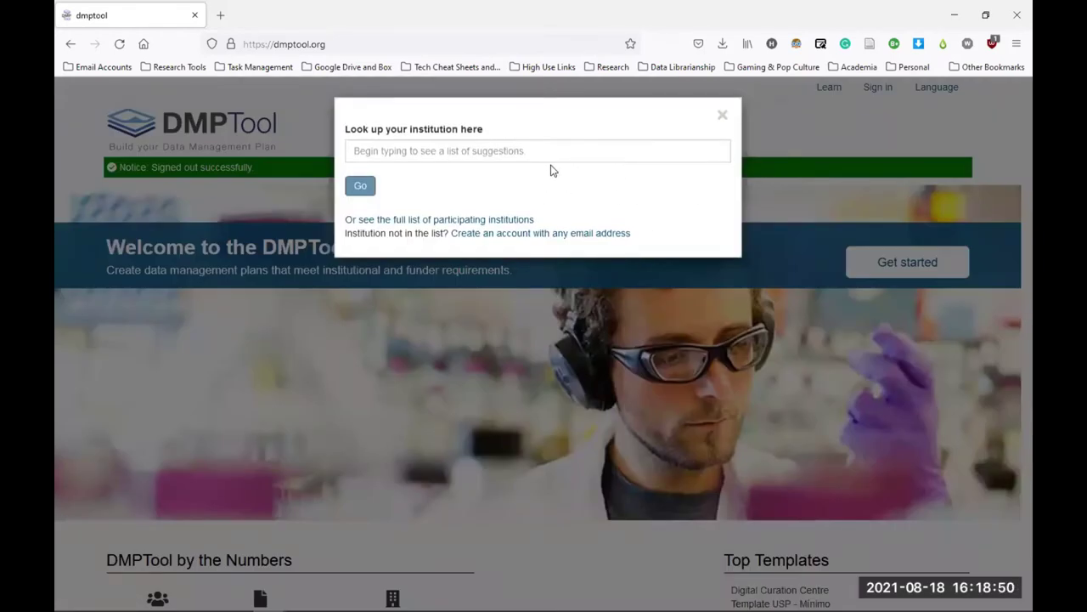
click(545, 149)
text(c)
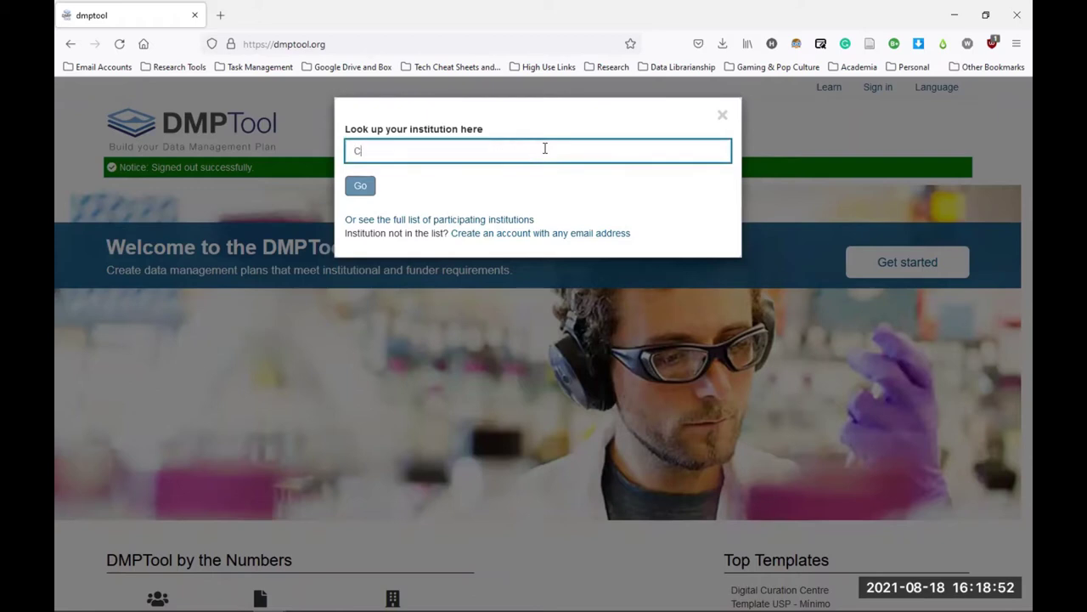
text(ar)
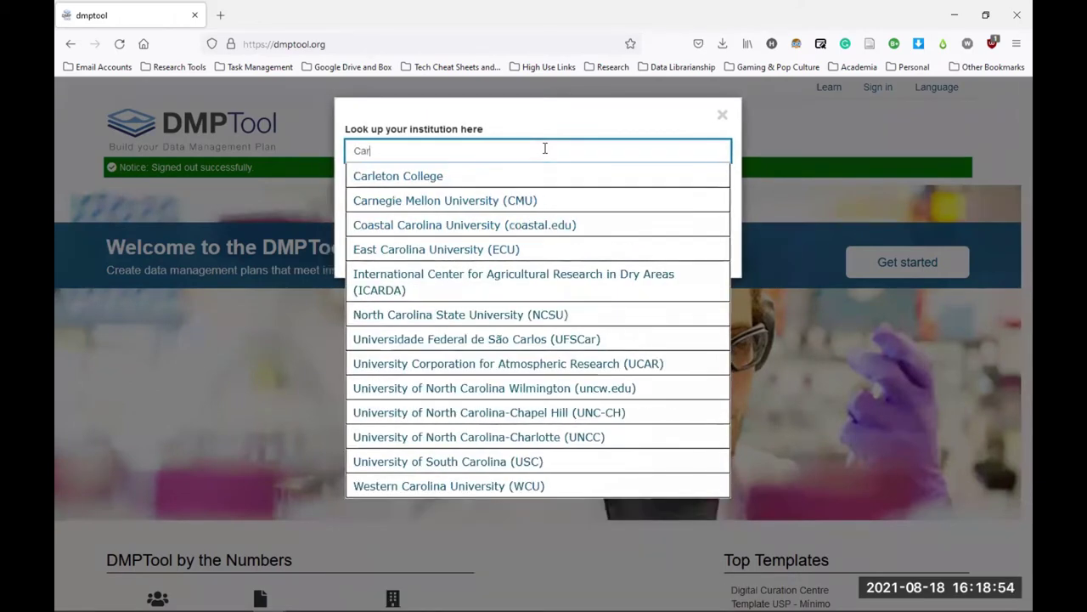
text(negie)
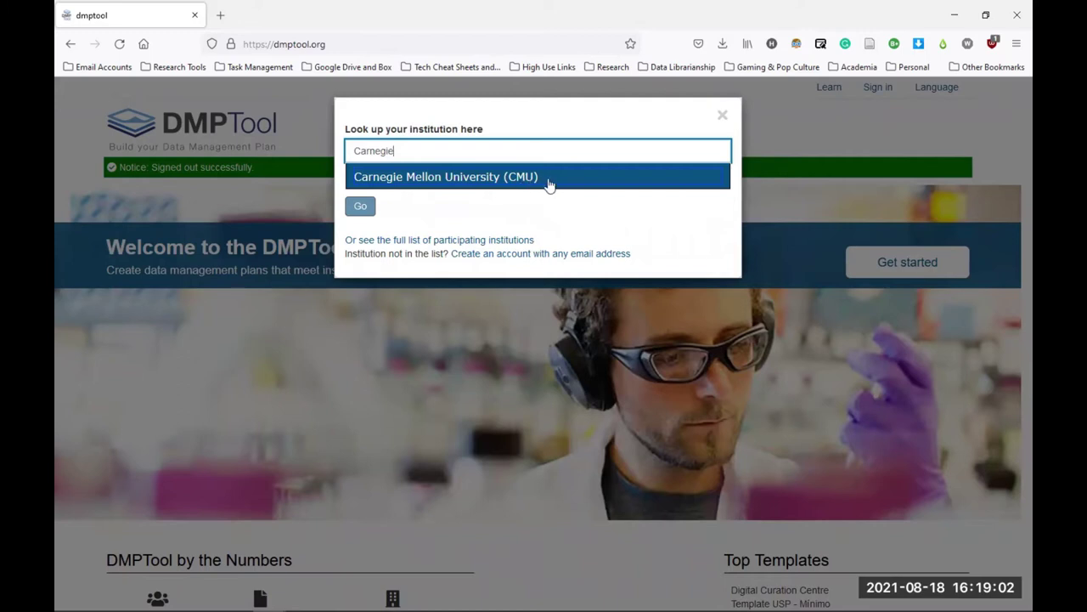
click(544, 178)
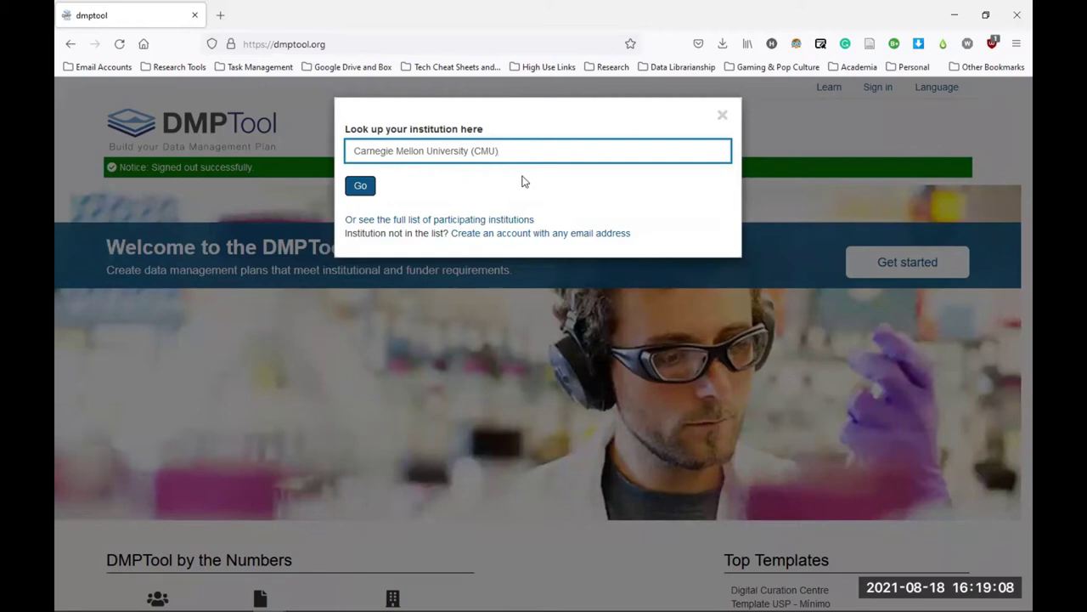
click(363, 192)
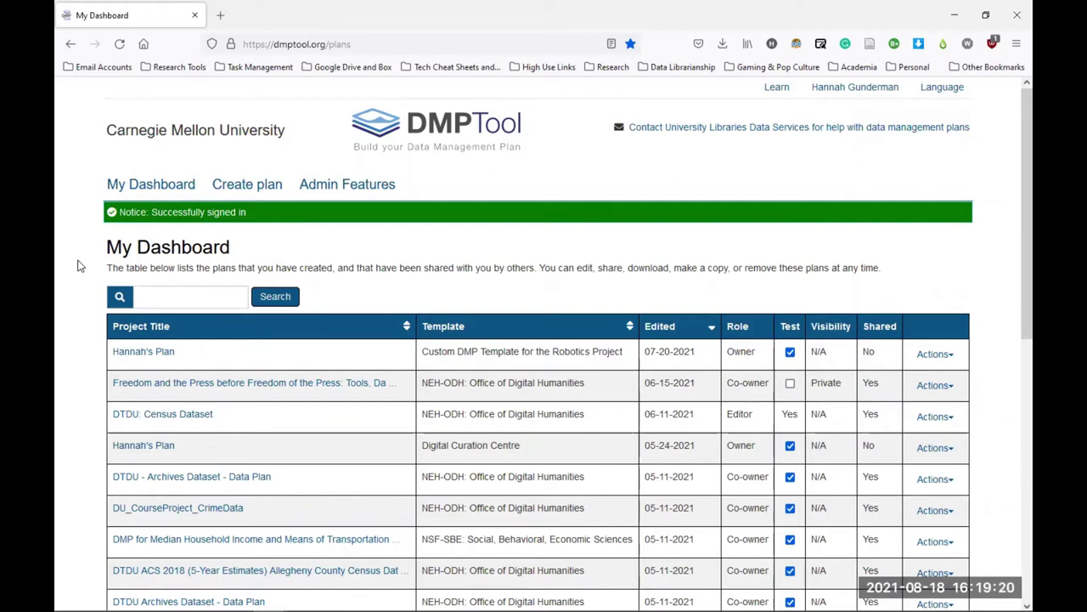
scroll(78, 264, down, 2)
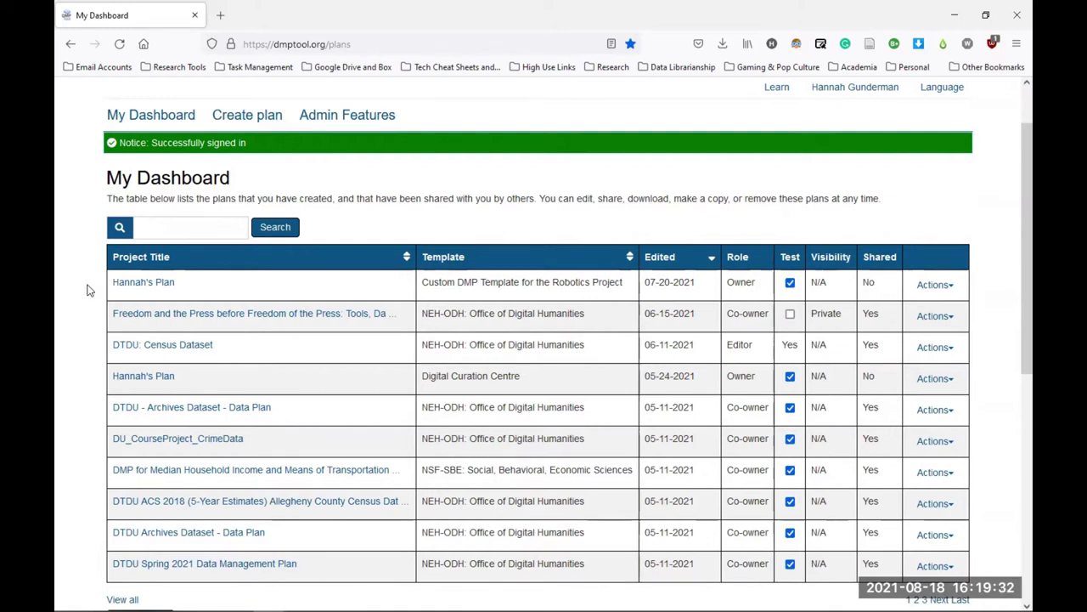
scroll(87, 290, down, 4)
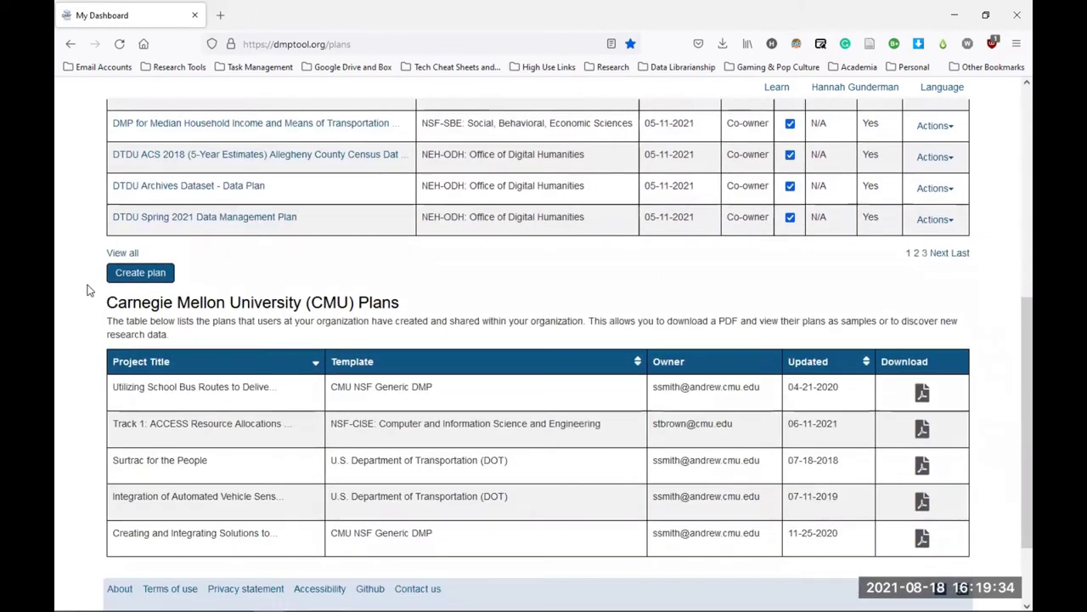
scroll(86, 291, down, 1)
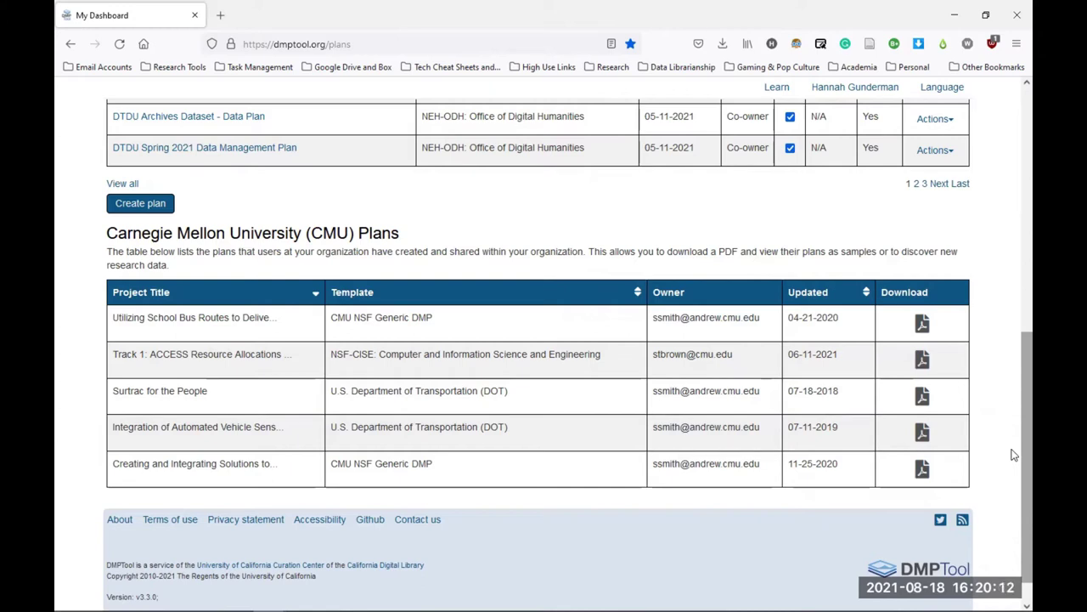
scroll(1012, 448, up, 1)
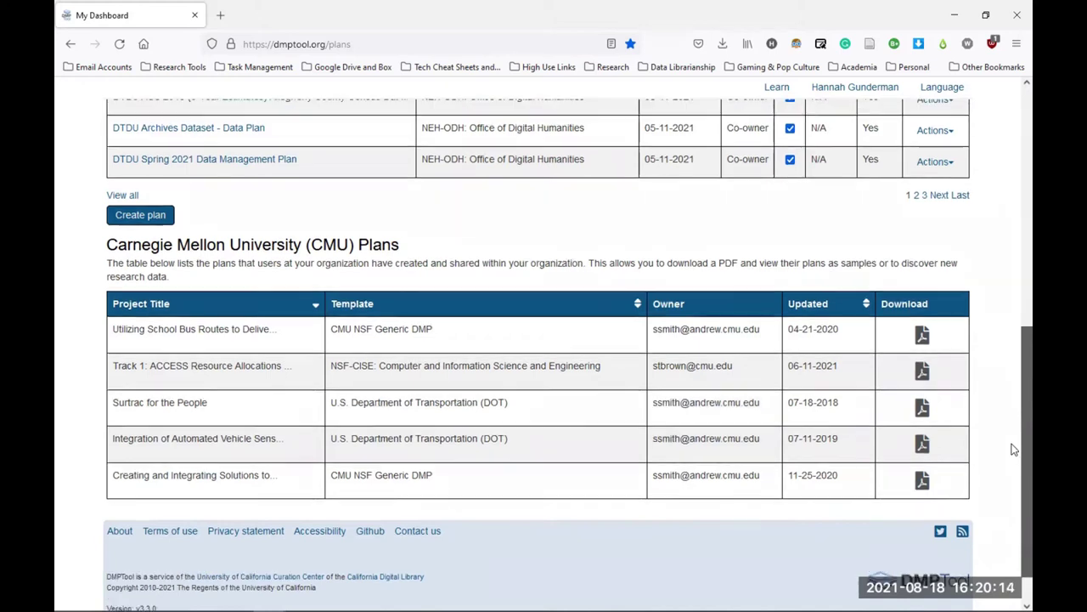
scroll(1013, 448, up, 2)
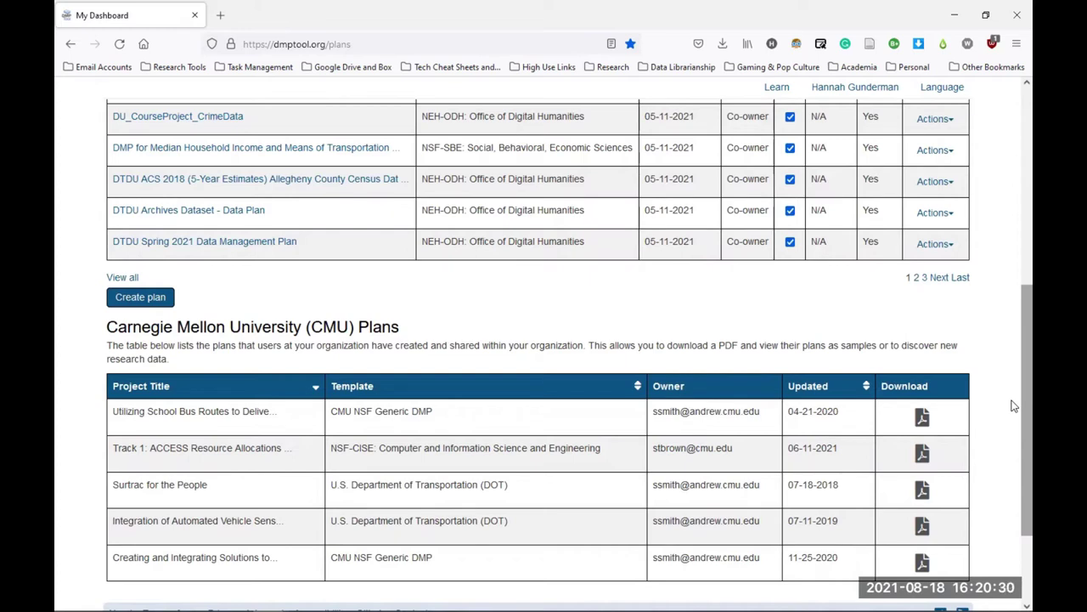
Step: Return to the top of My Dashboard and start a new plan via Create plan
scroll(1013, 395, up, 1)
scroll(1013, 392, up, 6)
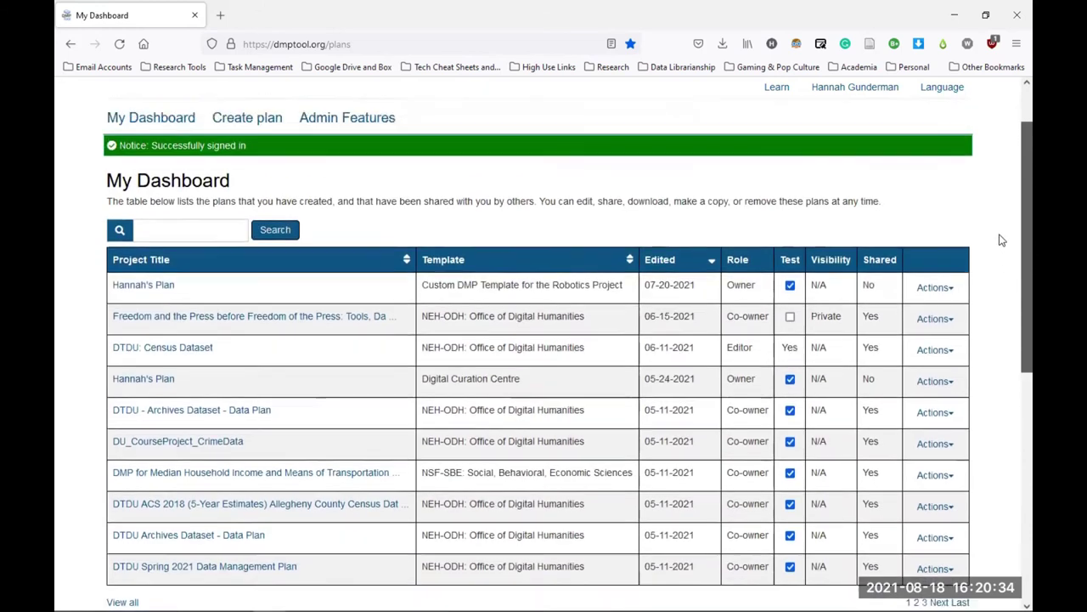
scroll(1000, 241, up, 1)
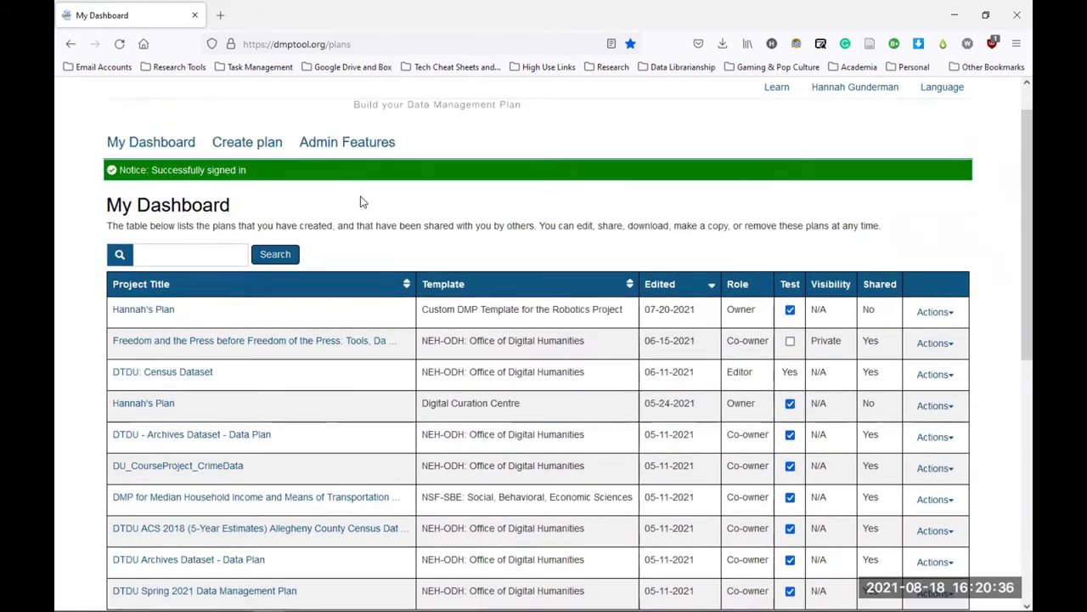
scroll(376, 212, up, 2)
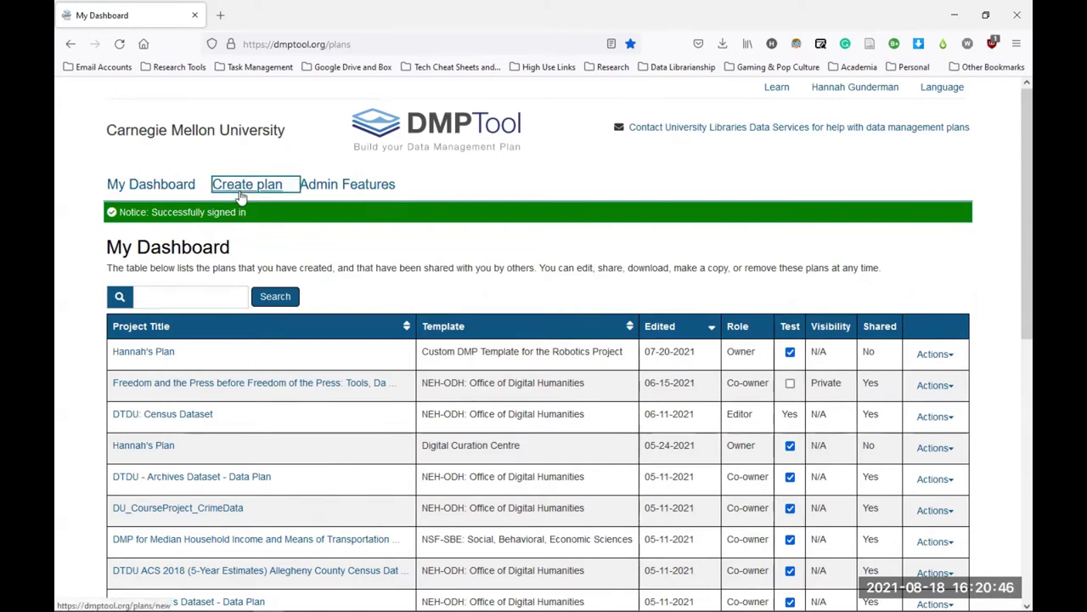
scroll(79, 340, down, 1)
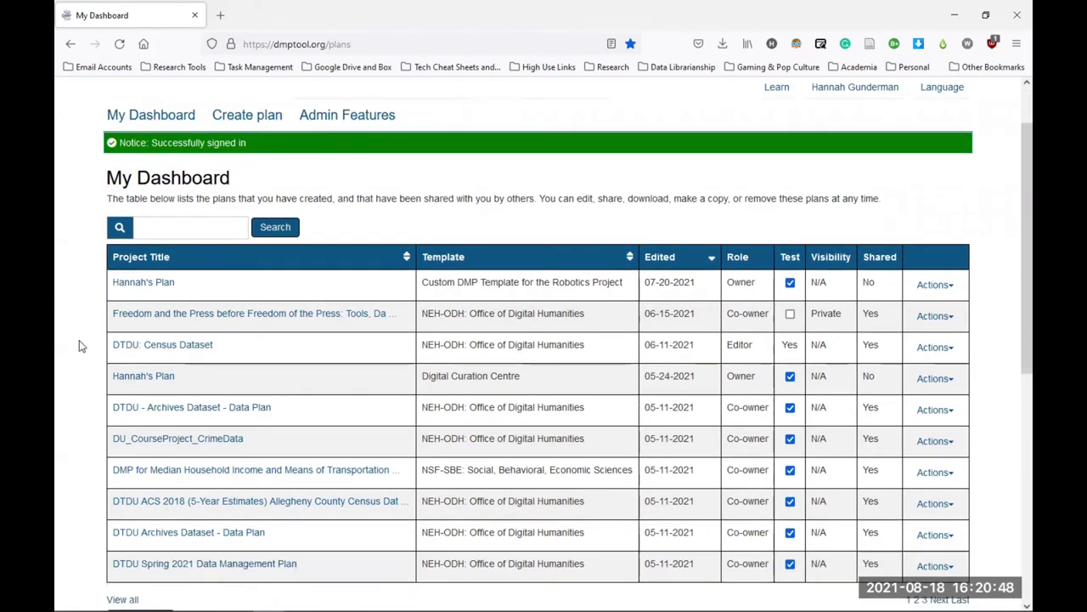
scroll(79, 346, down, 1)
scroll(79, 346, up, 1)
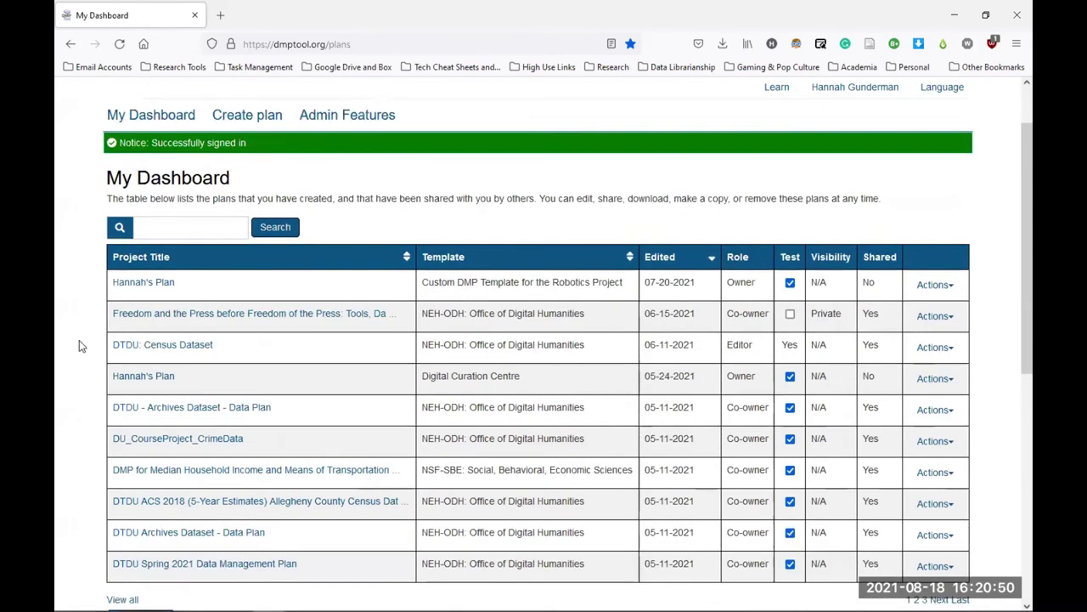
scroll(79, 346, up, 1)
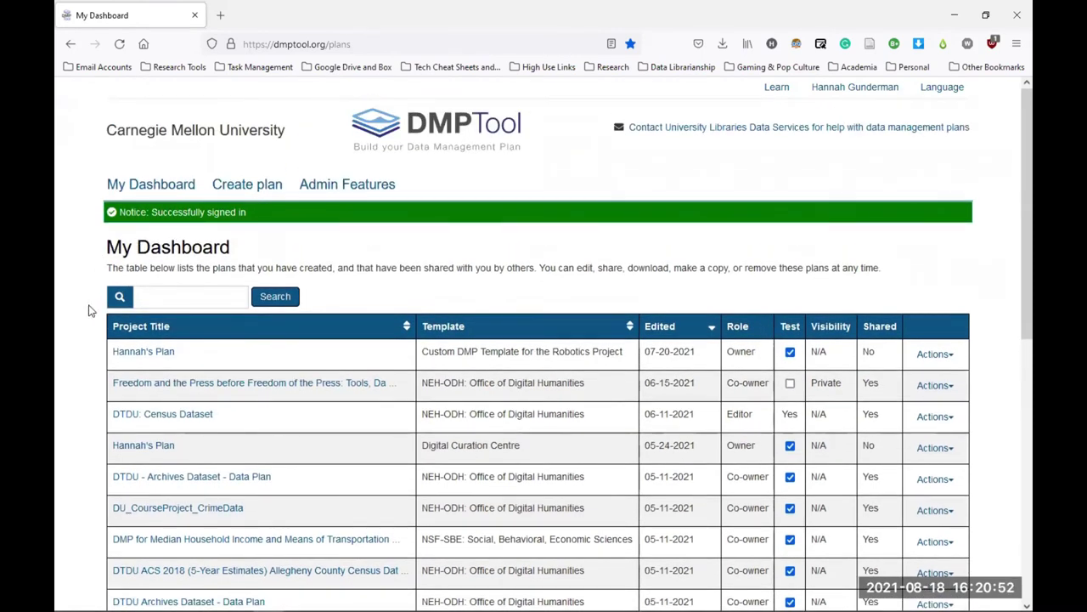
scroll(88, 310, down, 3)
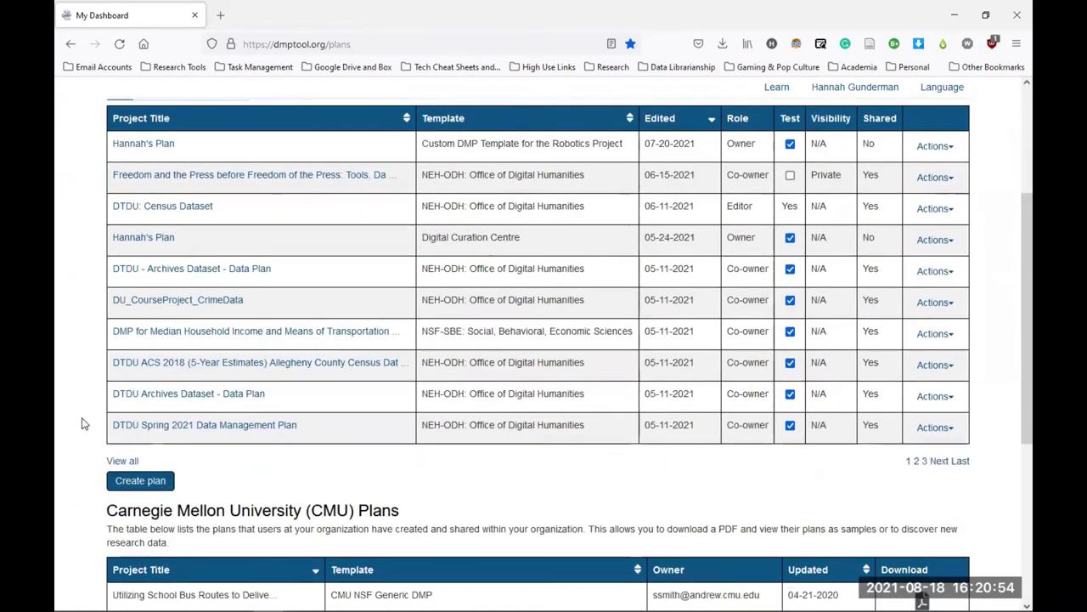
click(144, 481)
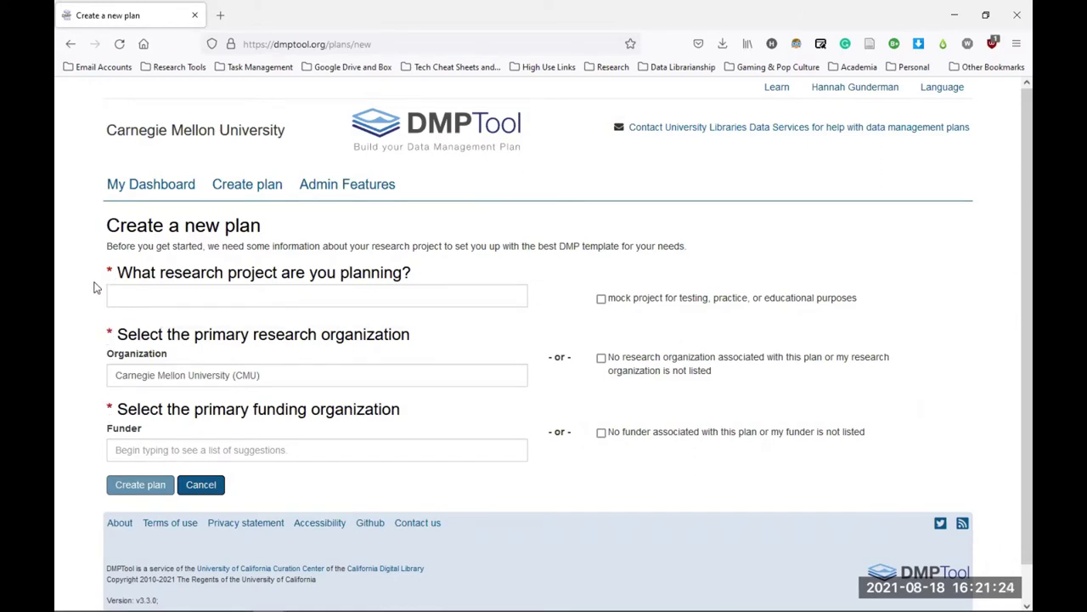
Step: Enter 'My Sample Plan' as the project title and confirm the organization reads Carnegie Mellon University (CMU)
click(118, 302)
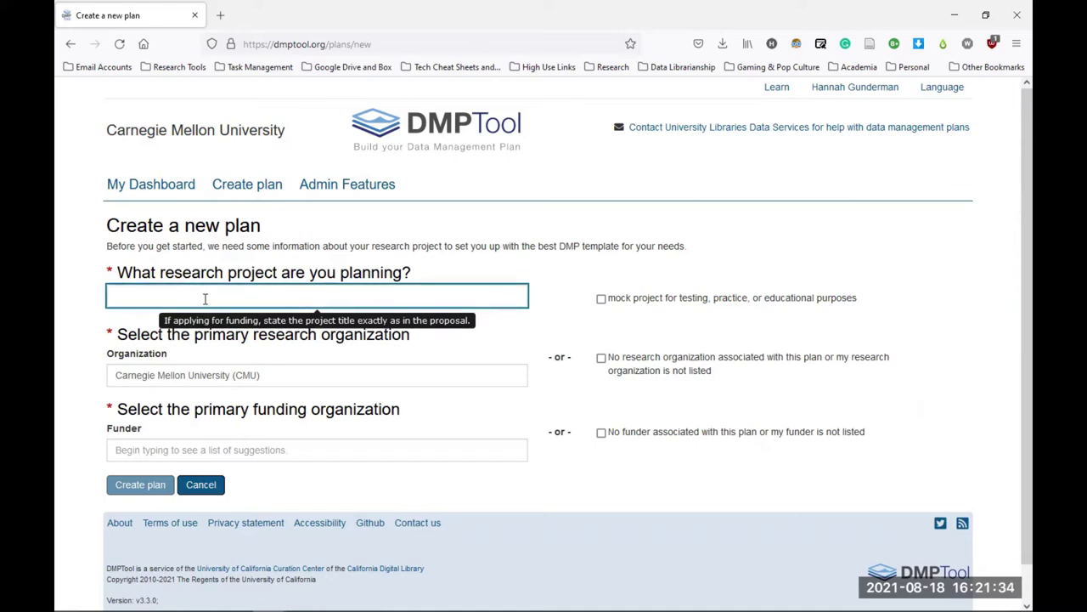
text(My Sample Plan)
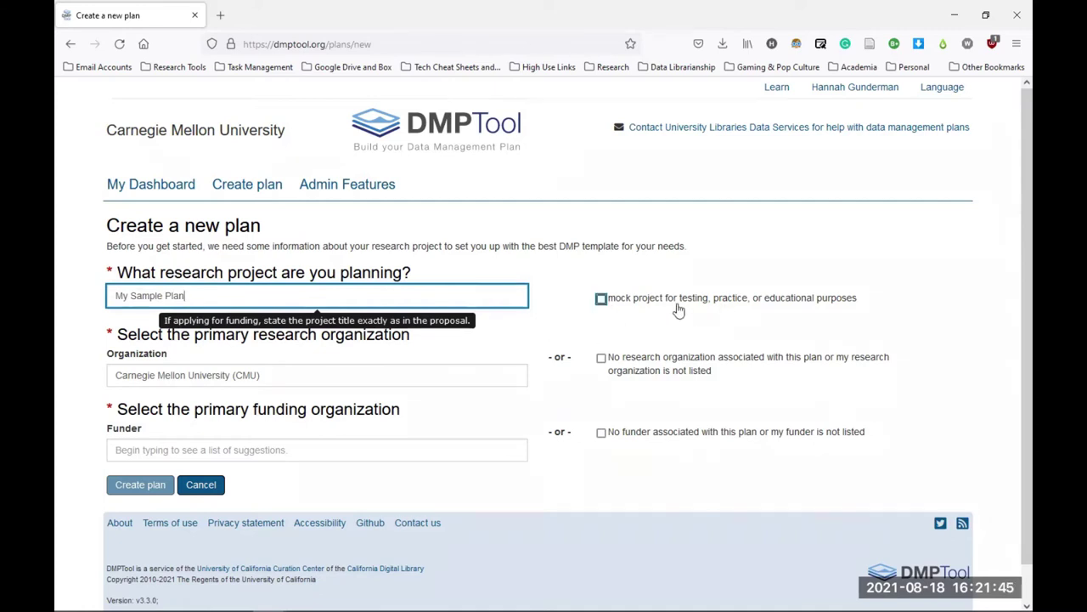
click(536, 329)
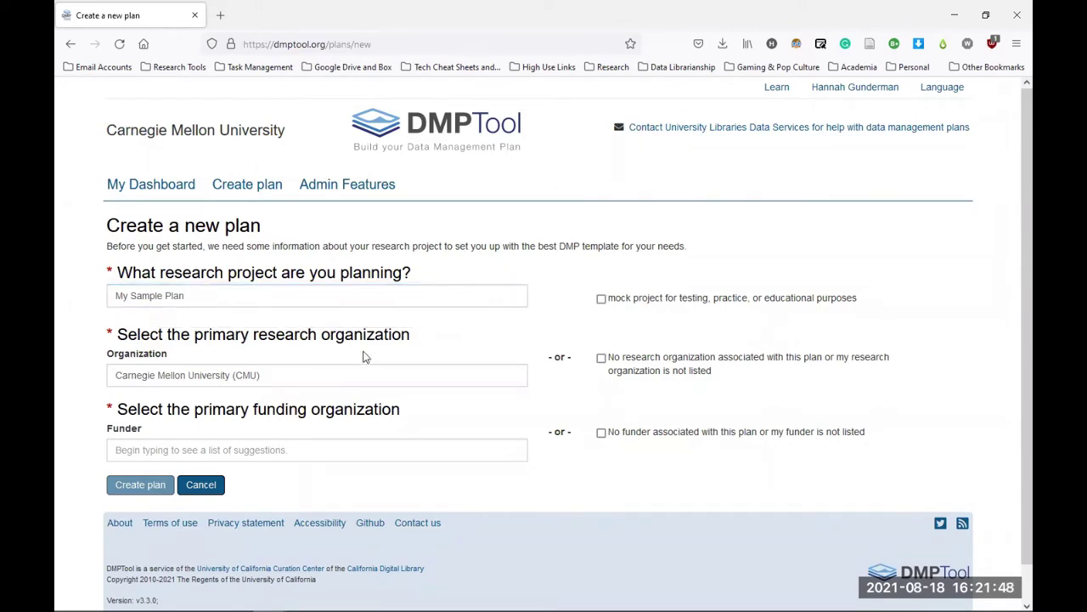
click(306, 371)
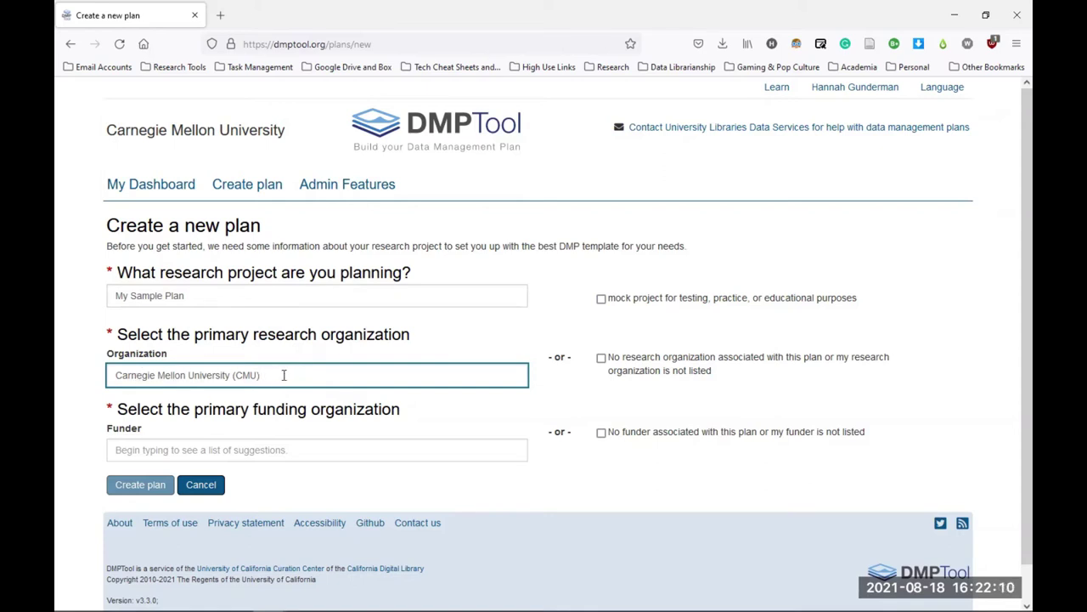
mouse_move(281, 374)
mouse_down()
mouse_move(101, 383)
mouse_move(273, 374)
mouse_up()
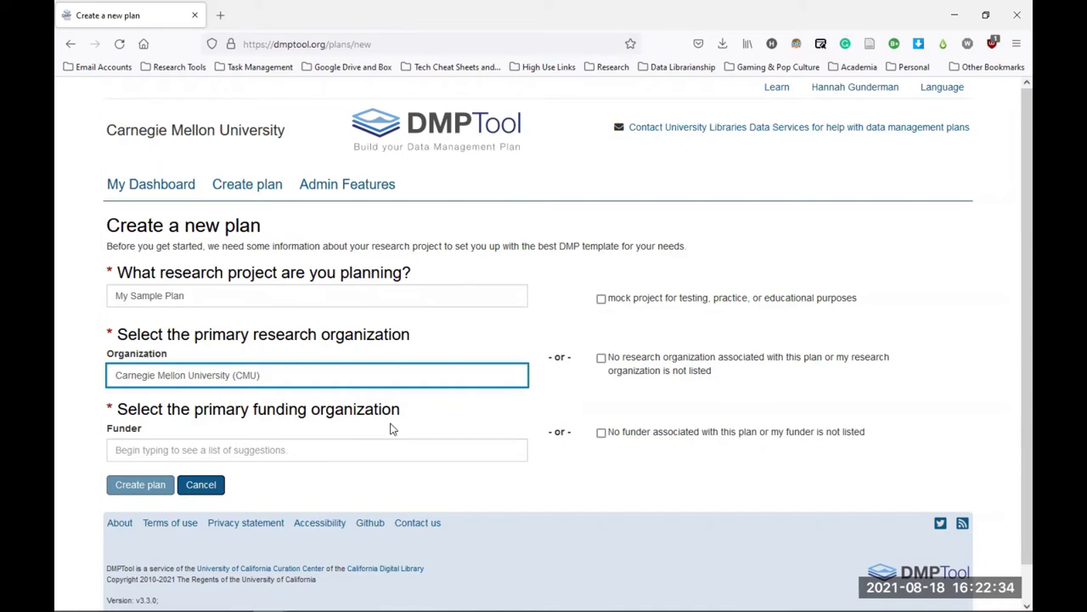
Step: Set the funder to National Endowment for the Humanities (NEH) and create the plan
click(403, 447)
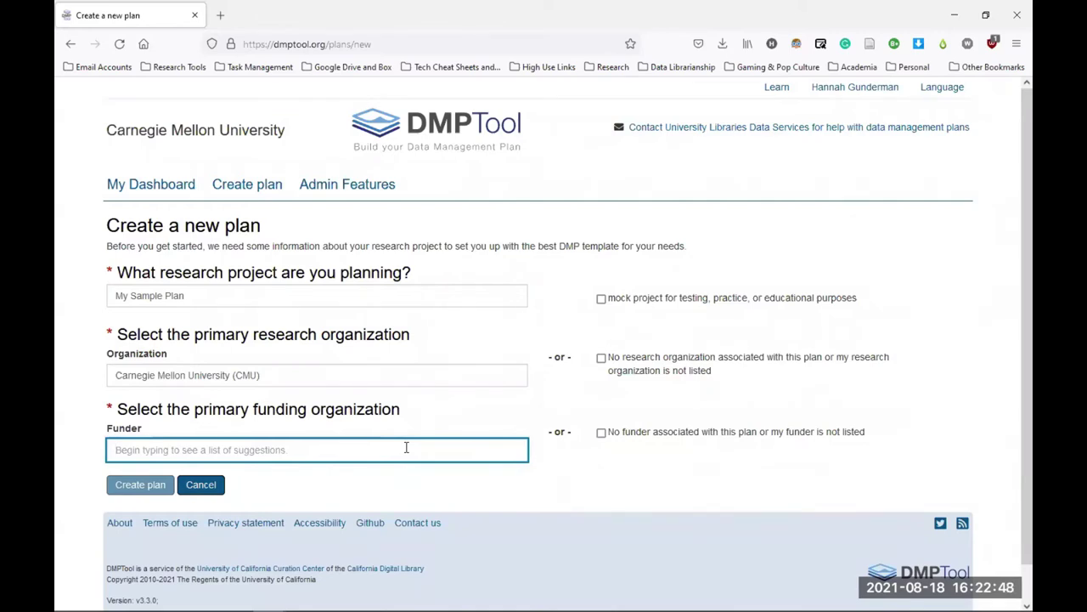
text(Nat)
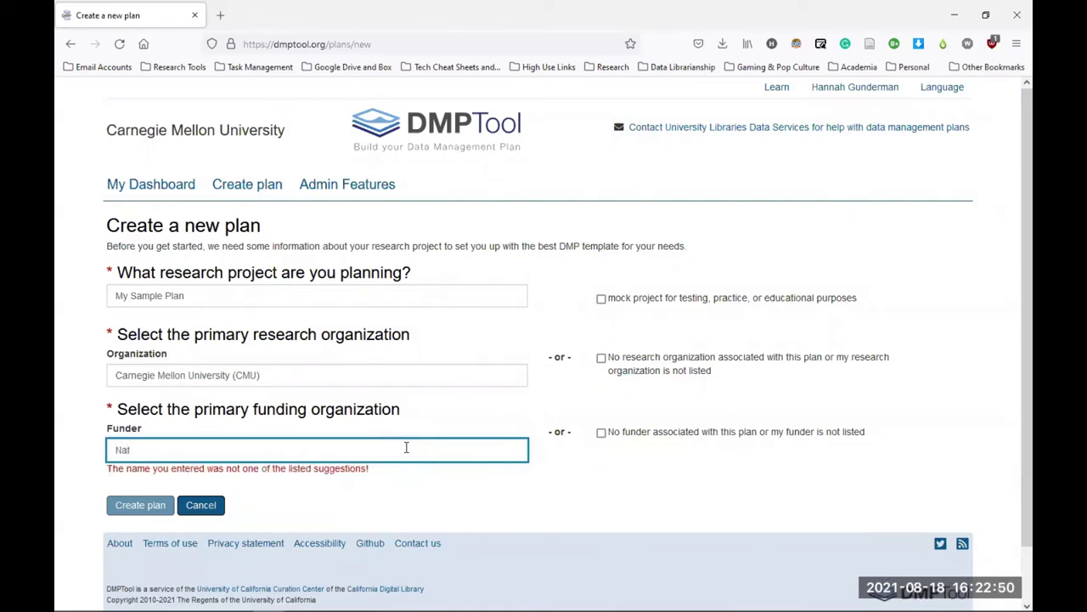
text(ional Endo)
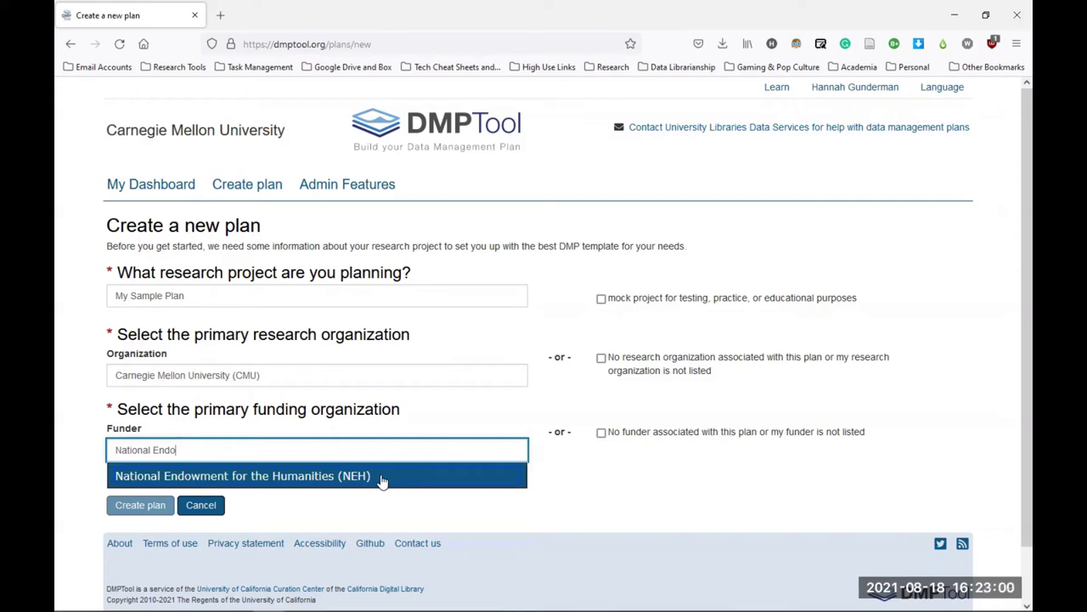
click(382, 479)
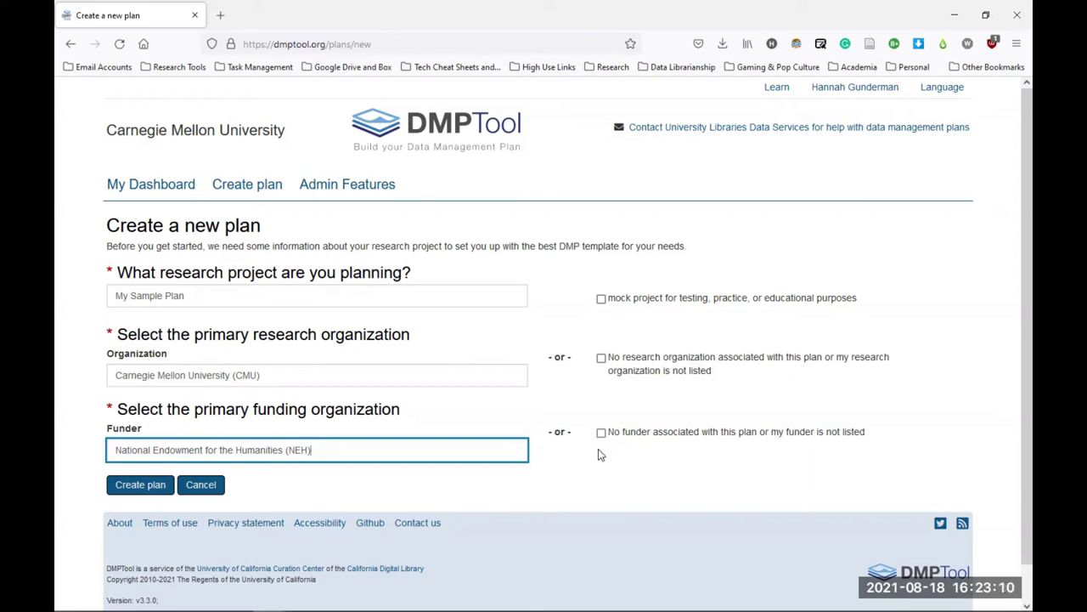
click(142, 491)
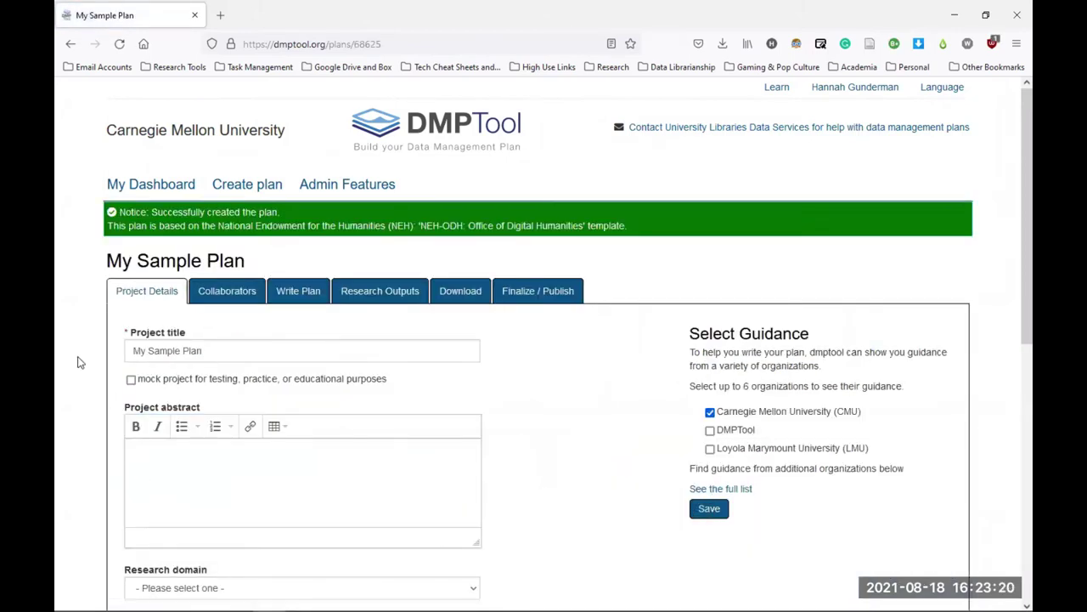
scroll(77, 363, down, 1)
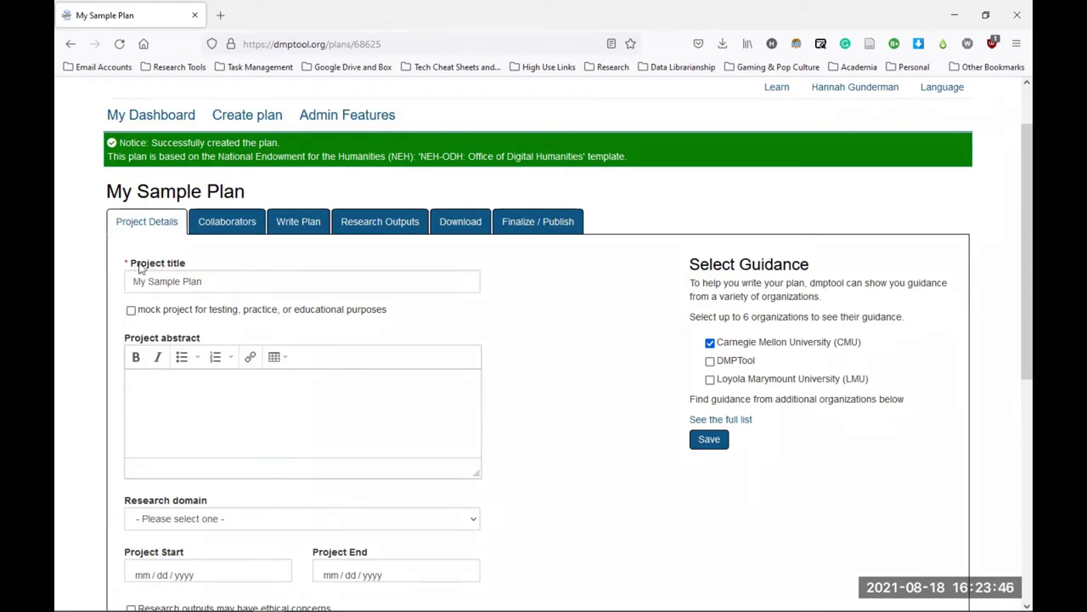
click(236, 282)
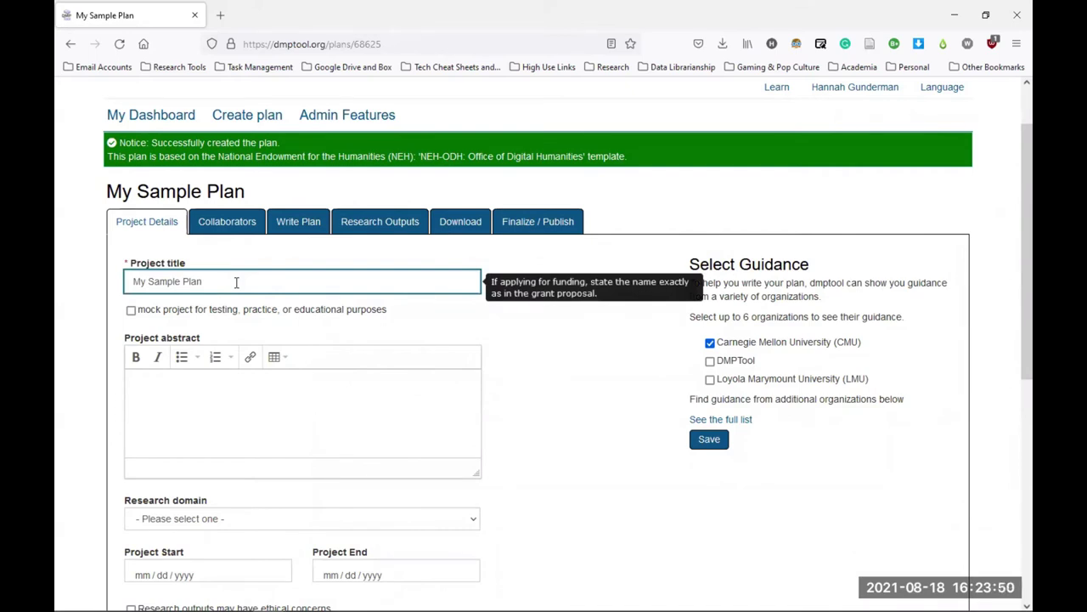
click(503, 326)
scroll(515, 324, down, 2)
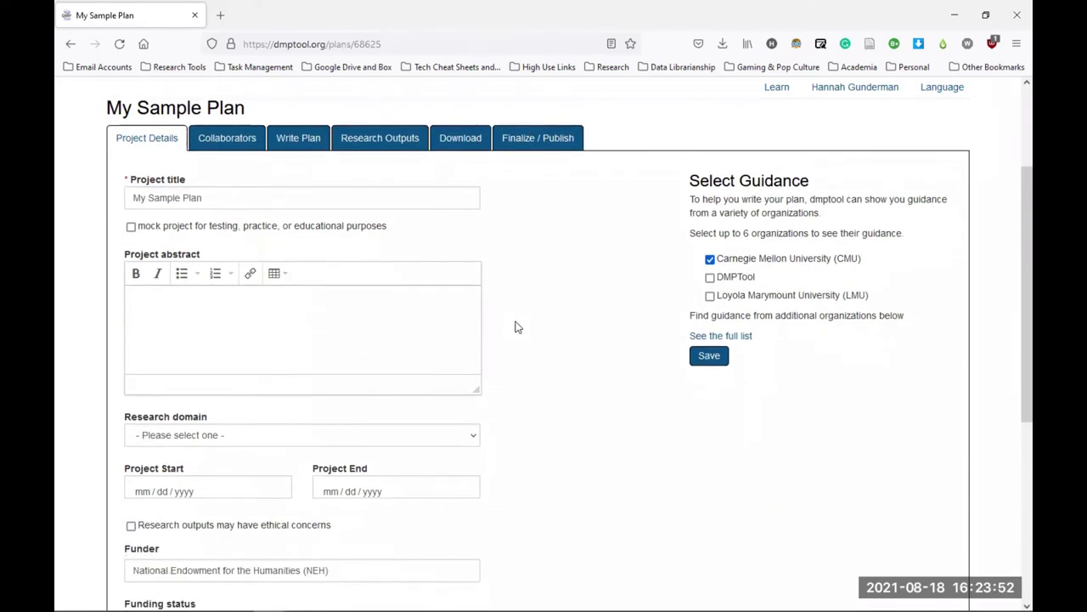
scroll(515, 325, down, 2)
click(253, 187)
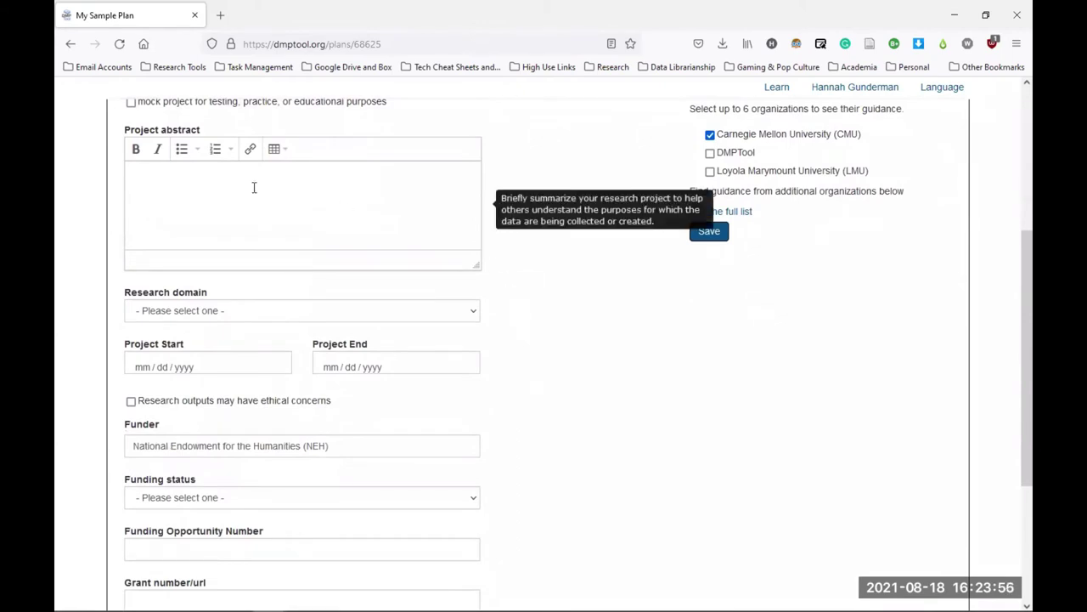
click(439, 305)
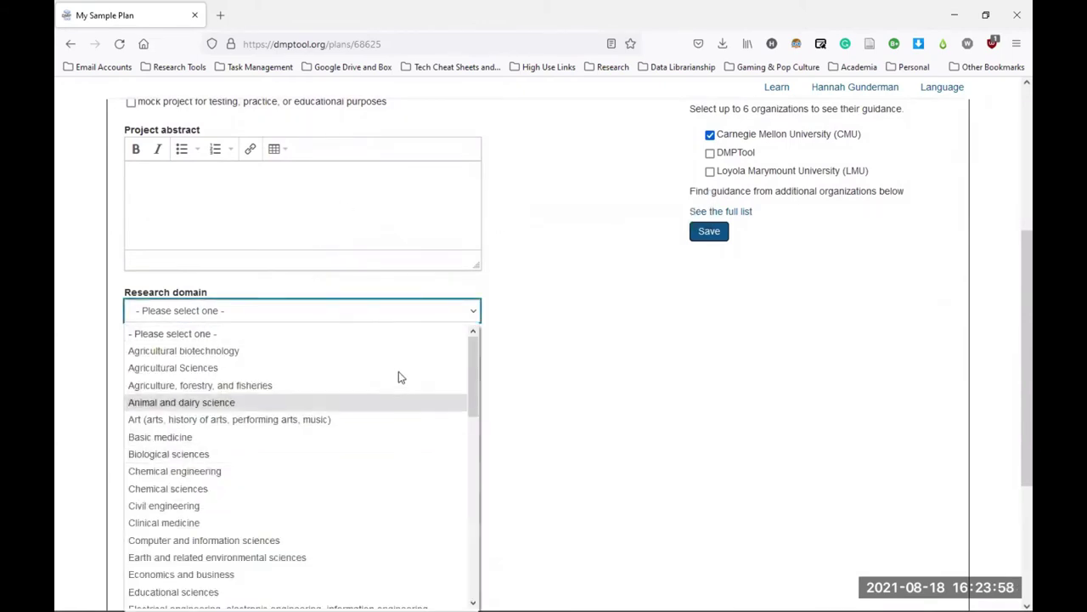
key(Escape)
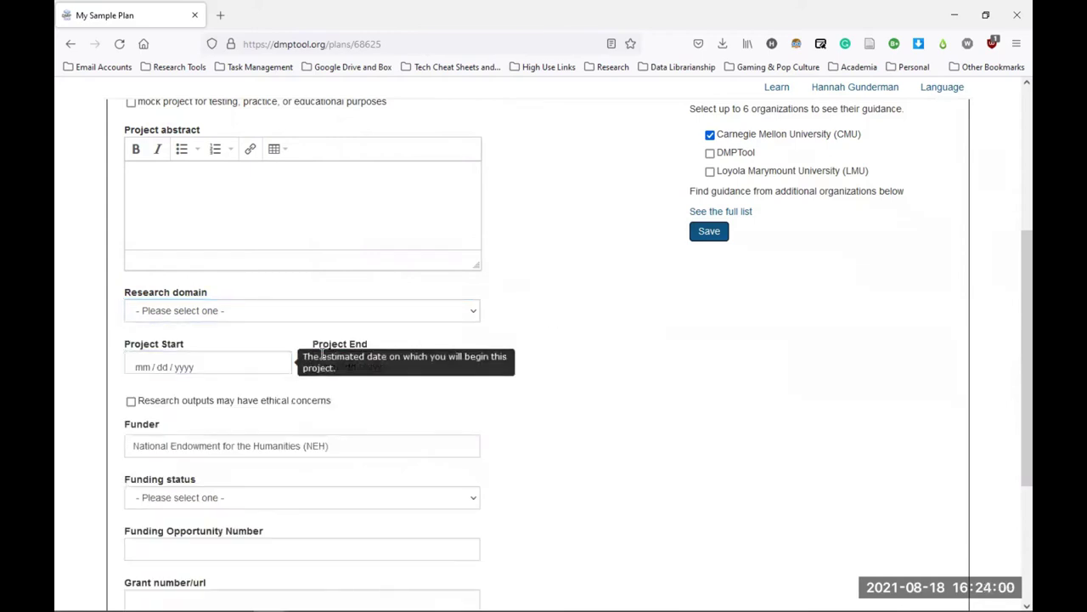
click(393, 363)
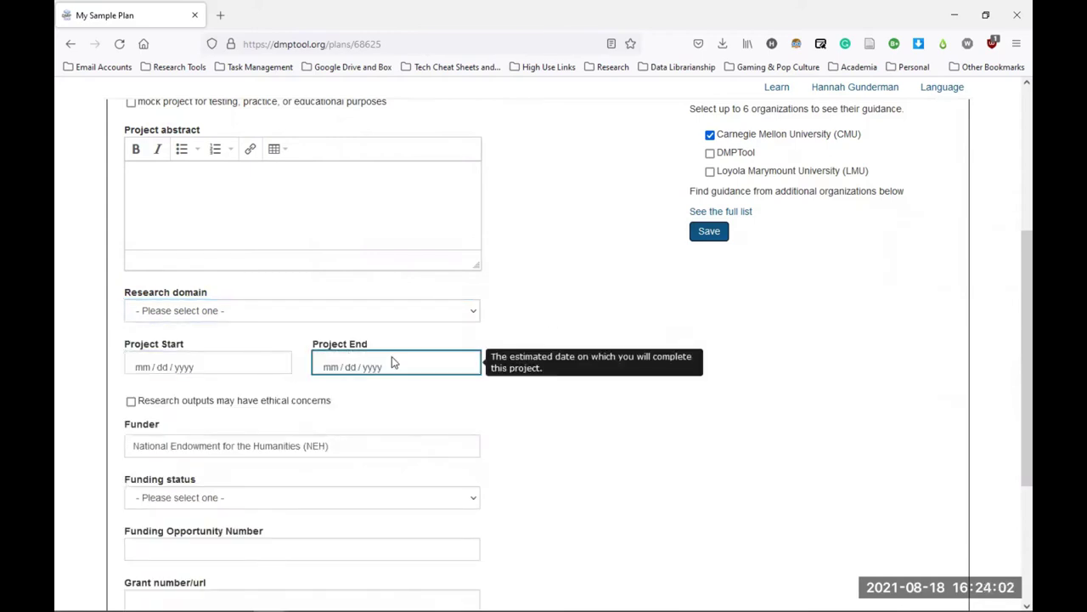
scroll(390, 361, down, 3)
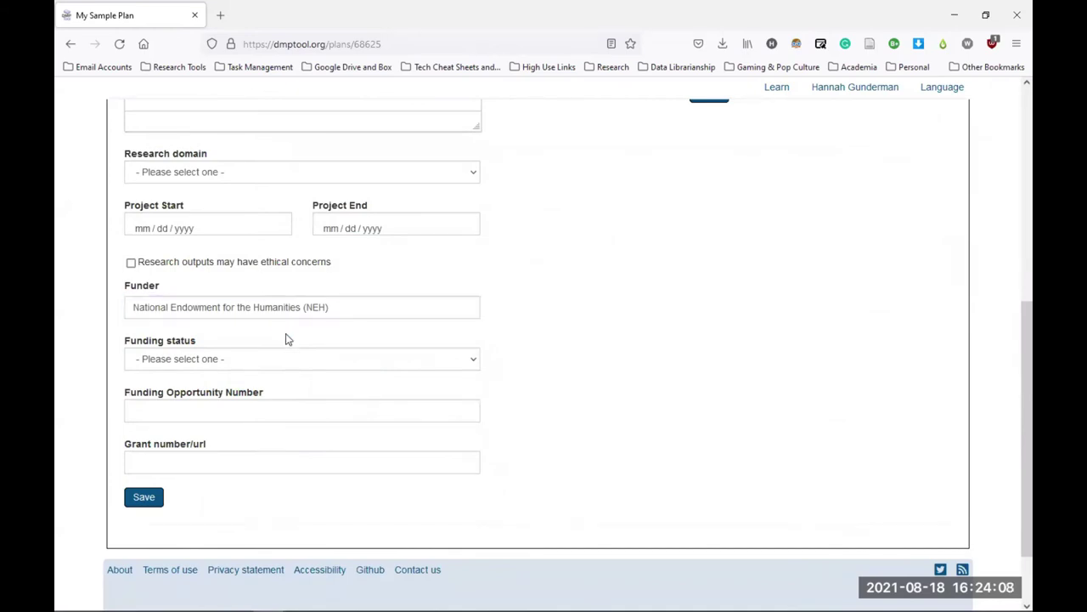
click(323, 413)
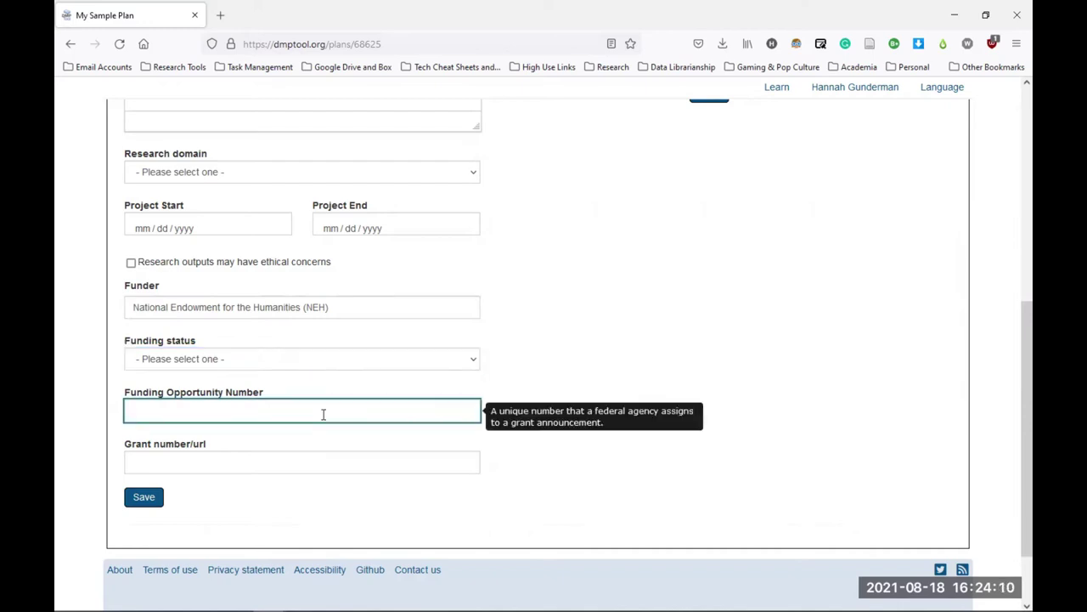
click(328, 459)
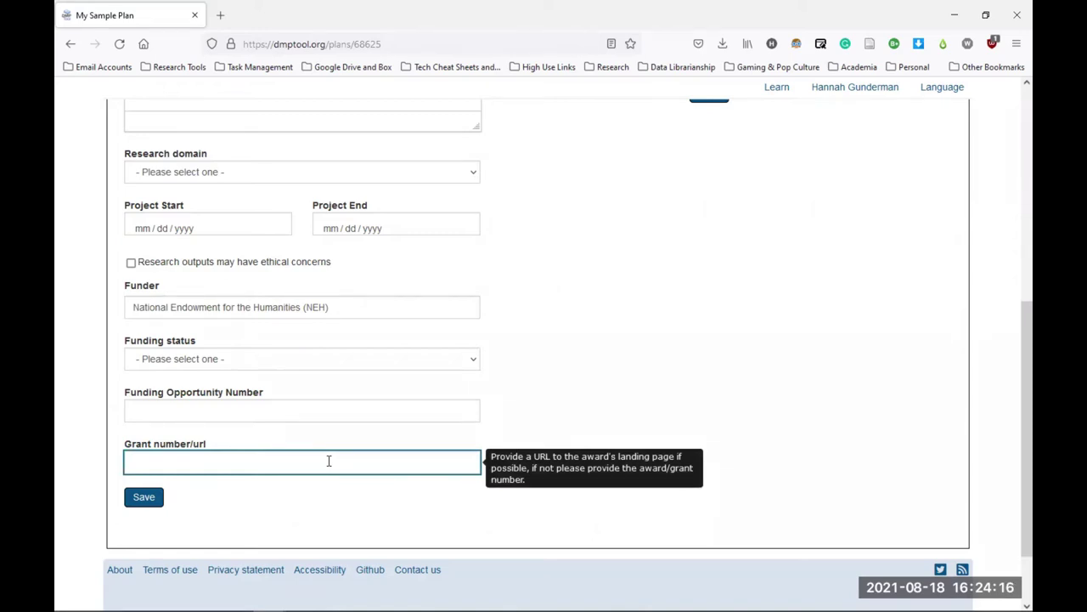
click(570, 395)
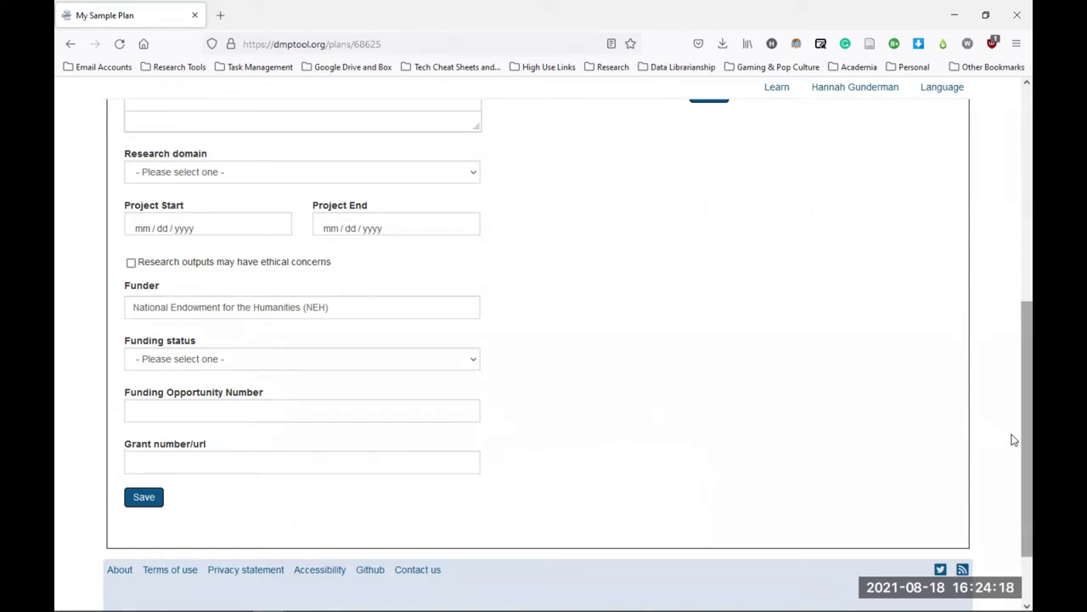
drag(1012, 439, 1013, 319)
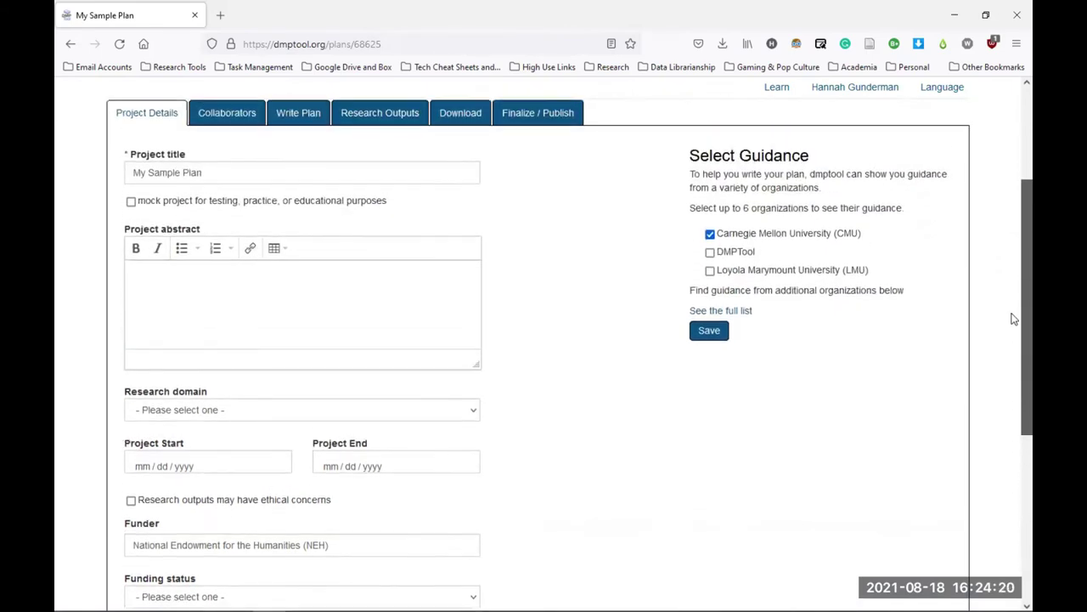
Step: Add DMPTool as a guidance organization after browsing the full organization list
click(710, 253)
click(718, 312)
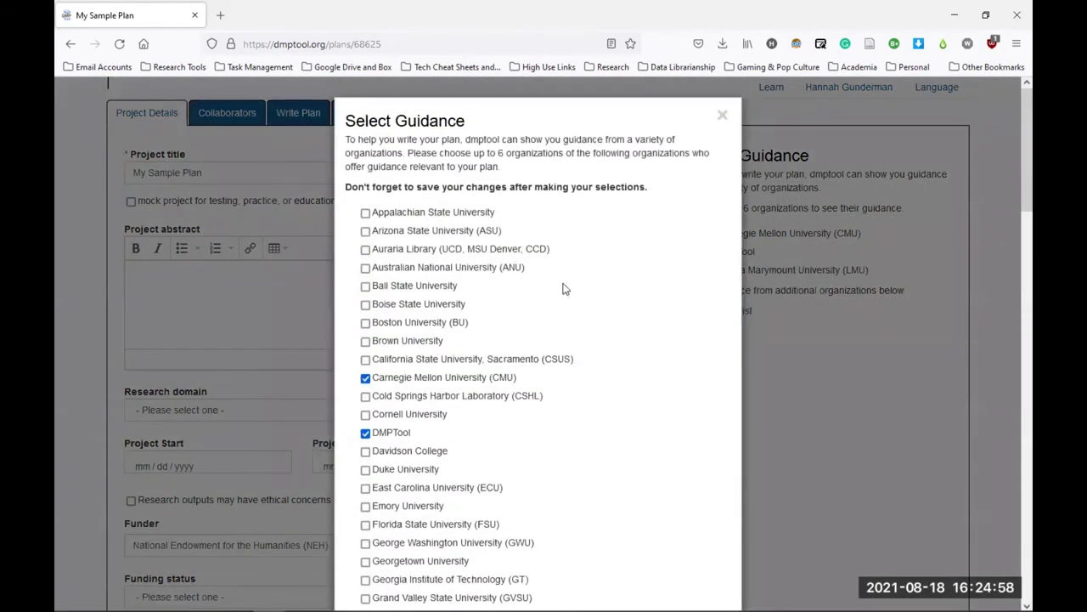
scroll(507, 450, down, 5)
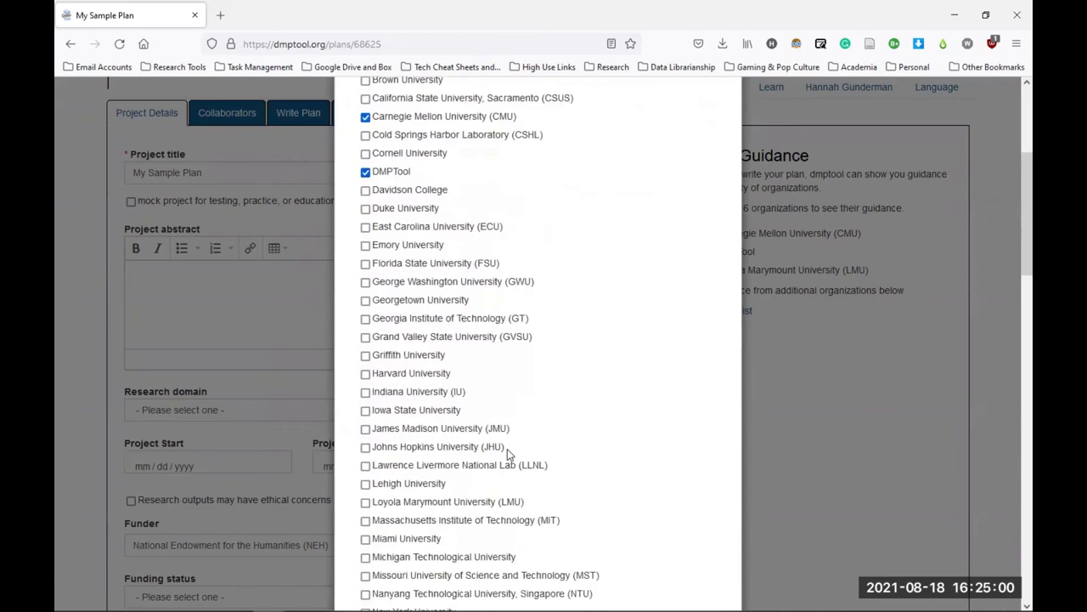
scroll(507, 449, up, 4)
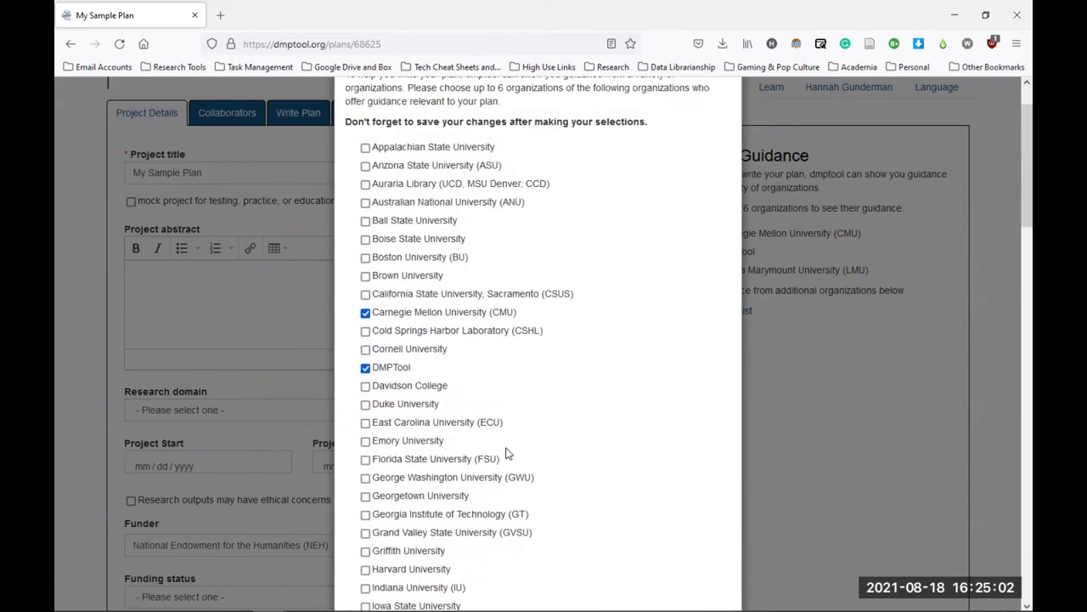
scroll(507, 451, up, 2)
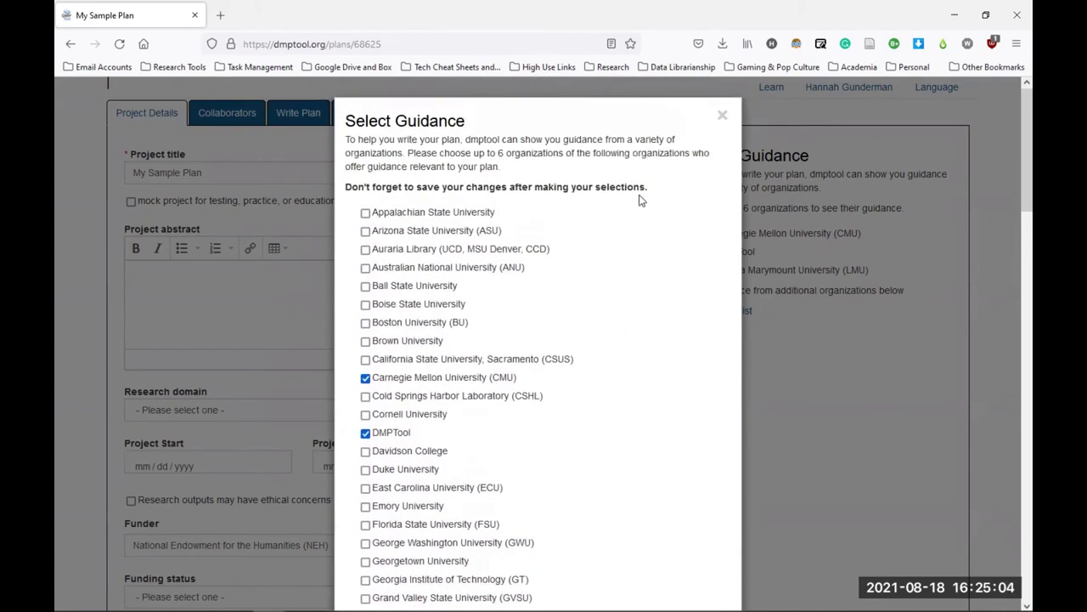
click(722, 116)
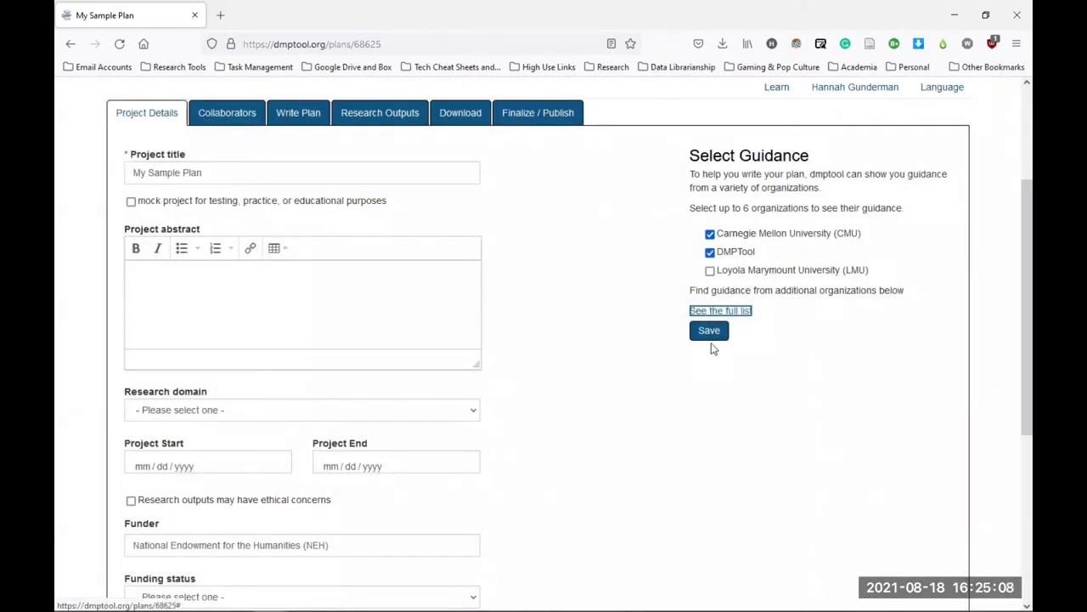
Step: Save the guidance choices and the plan's project details
click(711, 333)
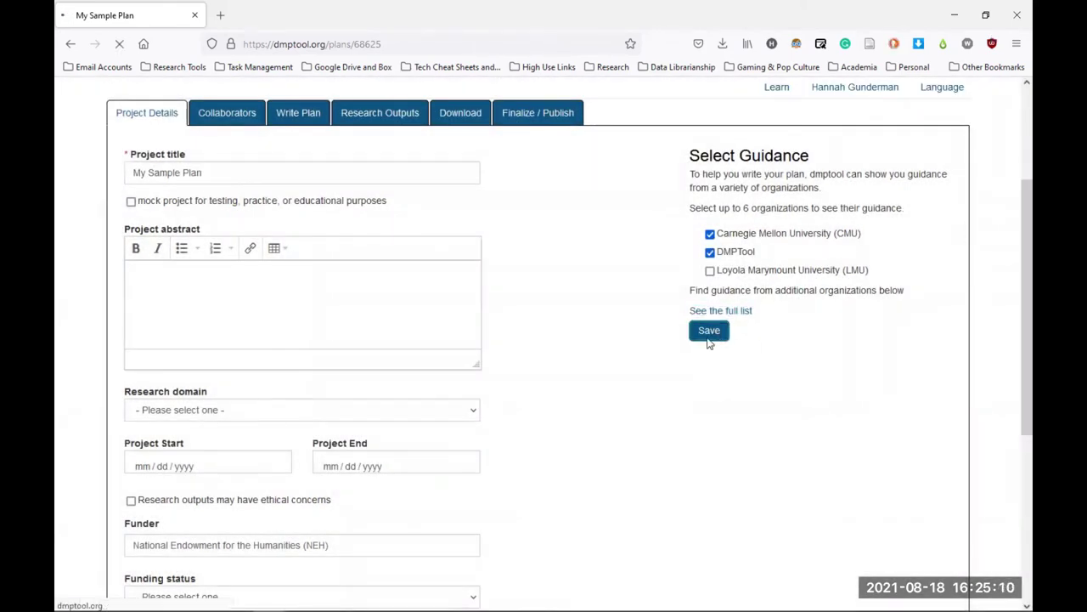
scroll(589, 431, down, 3)
scroll(590, 431, down, 3)
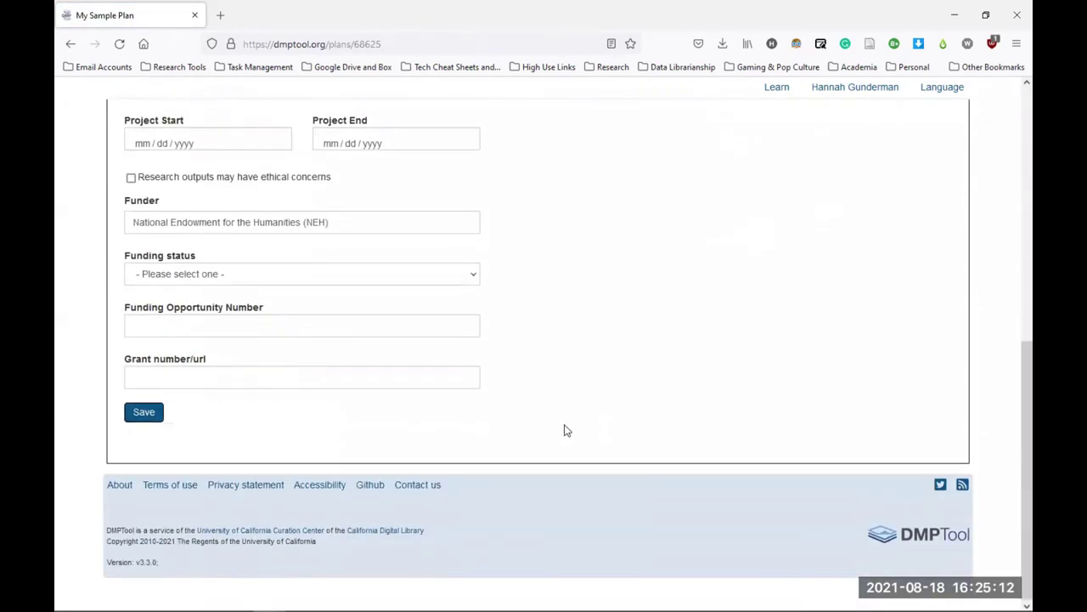
click(151, 416)
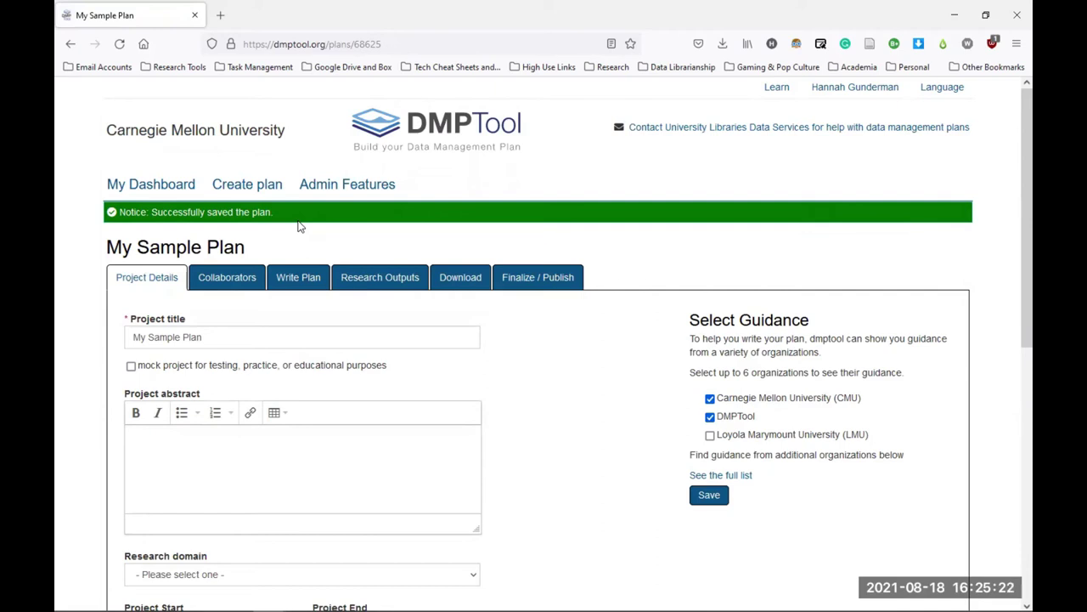
Step: On the Collaborators page, begin adding a project contributor, then cancel without saving
click(237, 285)
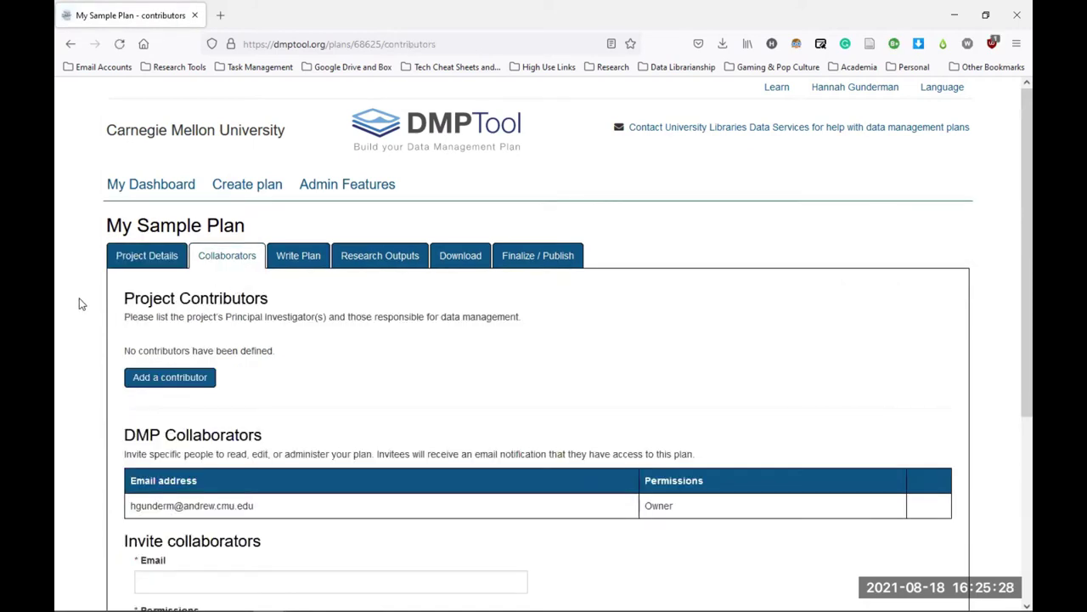
scroll(81, 303, down, 3)
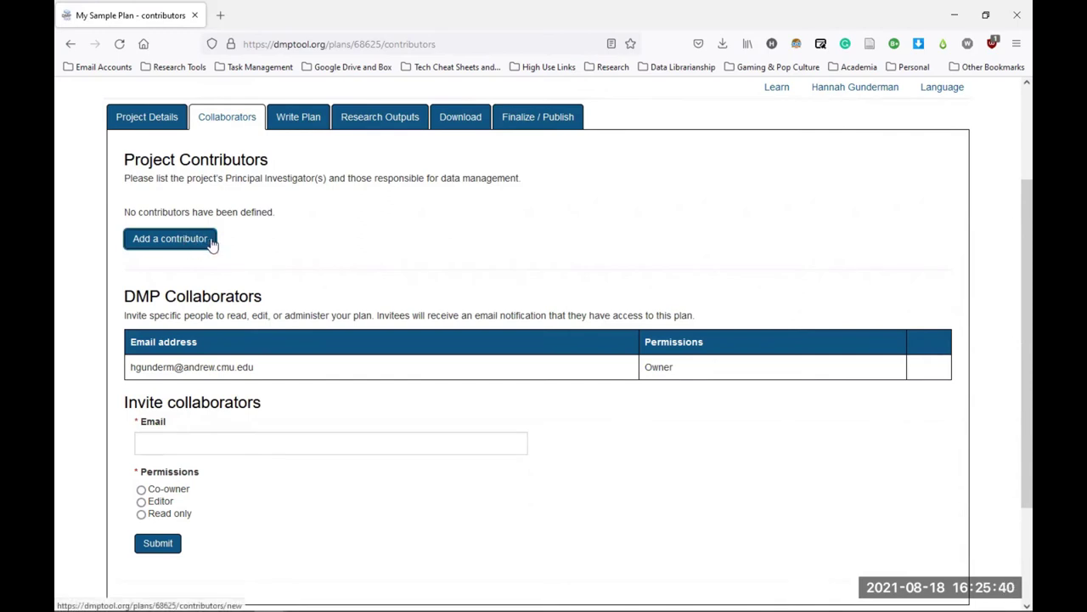
click(180, 246)
scroll(95, 306, down, 1)
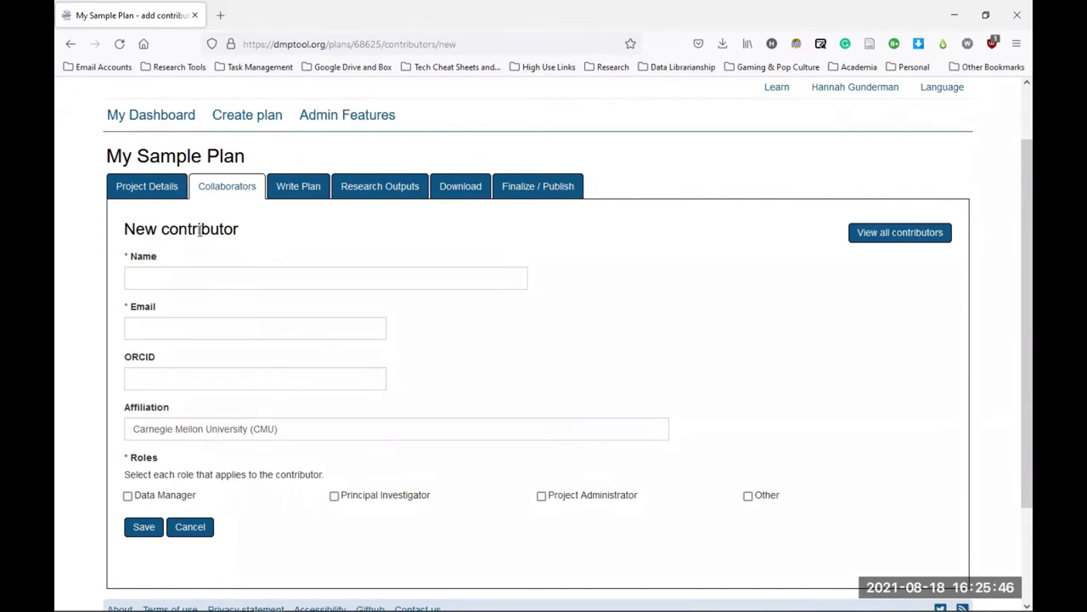
click(191, 276)
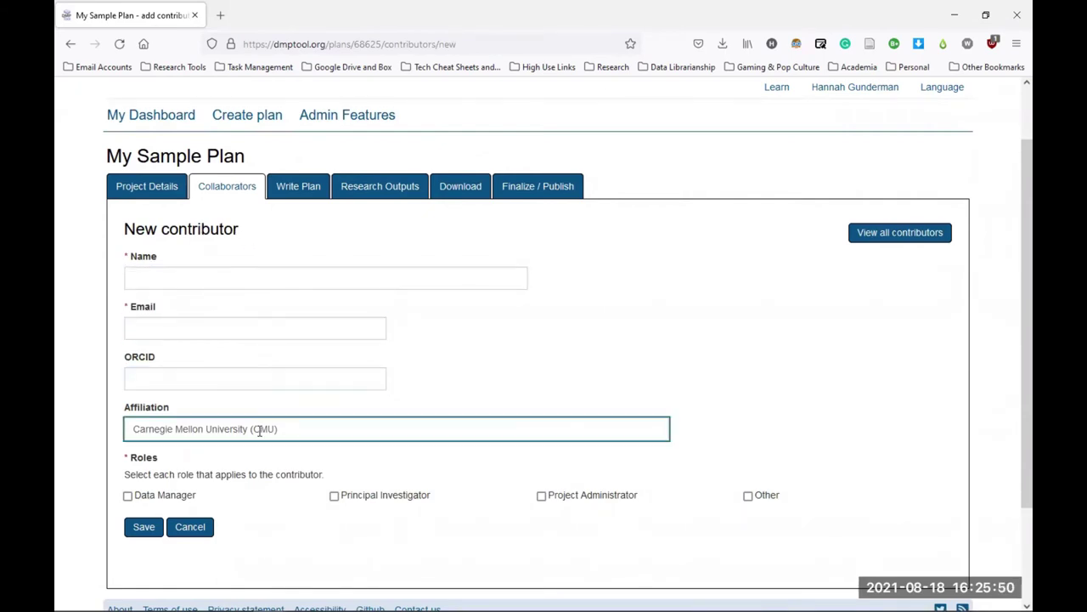
scroll(255, 429, down, 1)
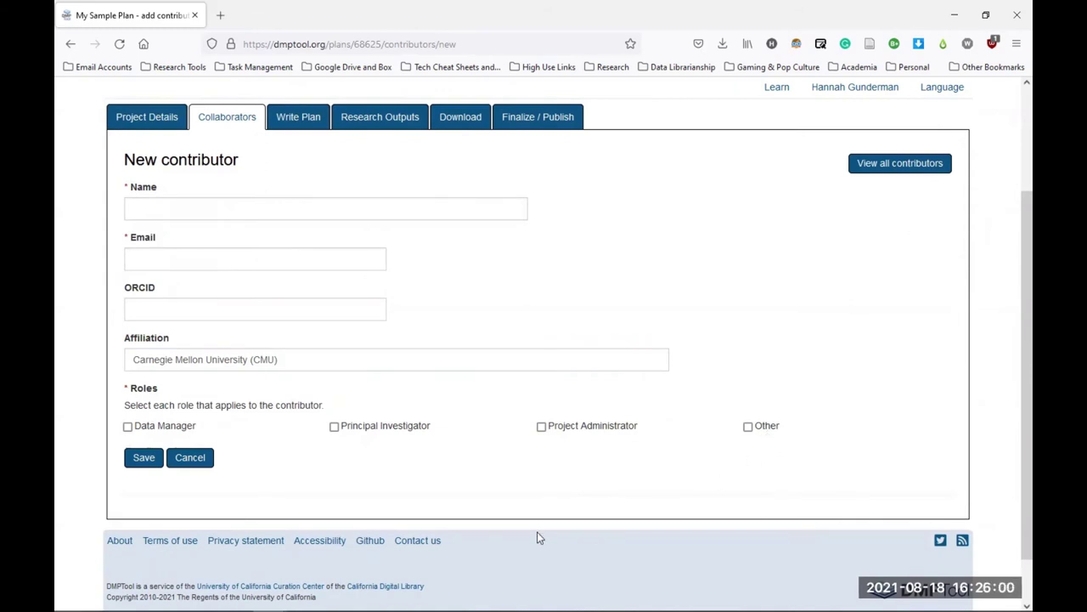
click(192, 465)
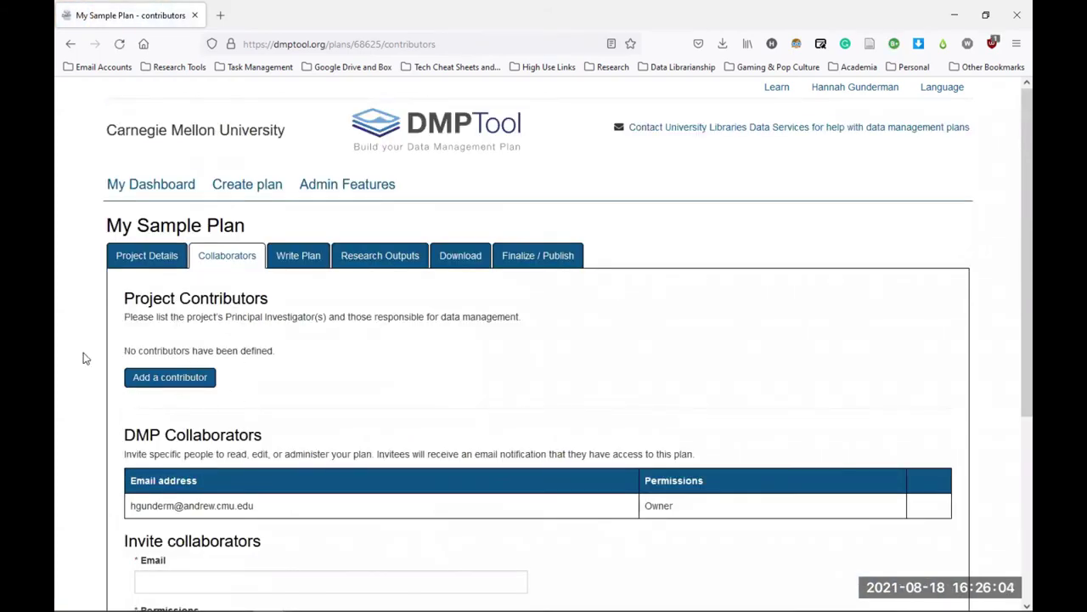
scroll(79, 364, down, 3)
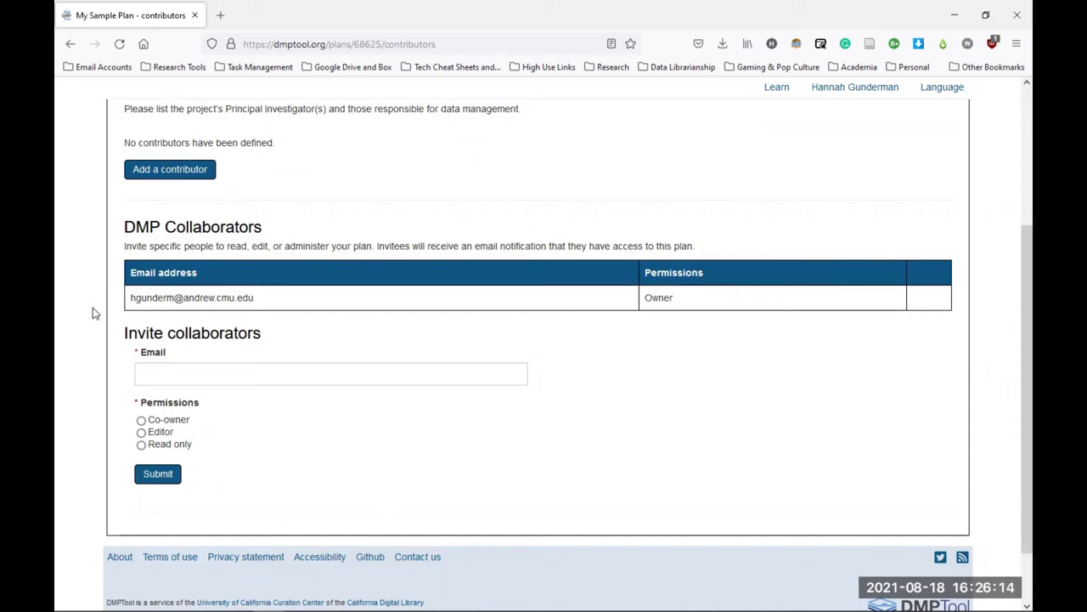
scroll(377, 456, up, 2)
scroll(376, 456, up, 3)
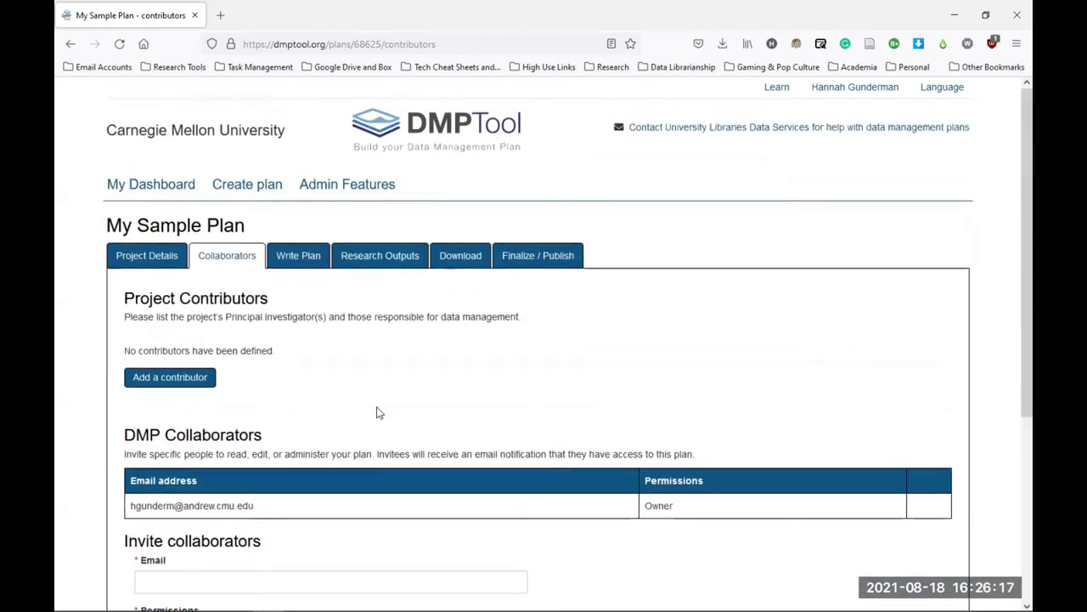
click(308, 261)
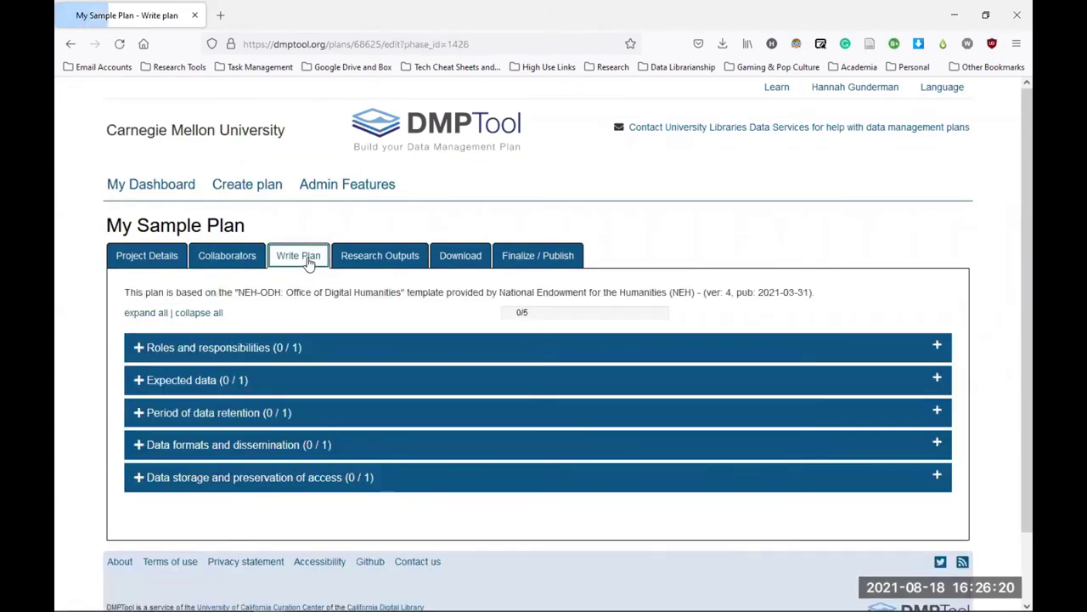
scroll(85, 326, down, 2)
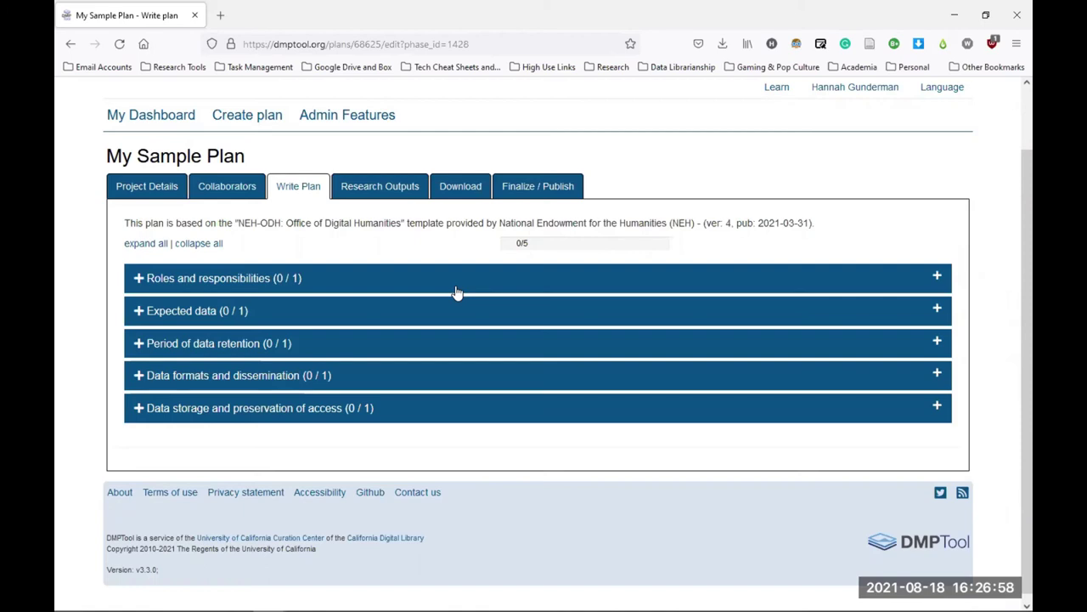
Step: Answer the Roles and responsibilities question with 'Sample text!' and save it
click(314, 284)
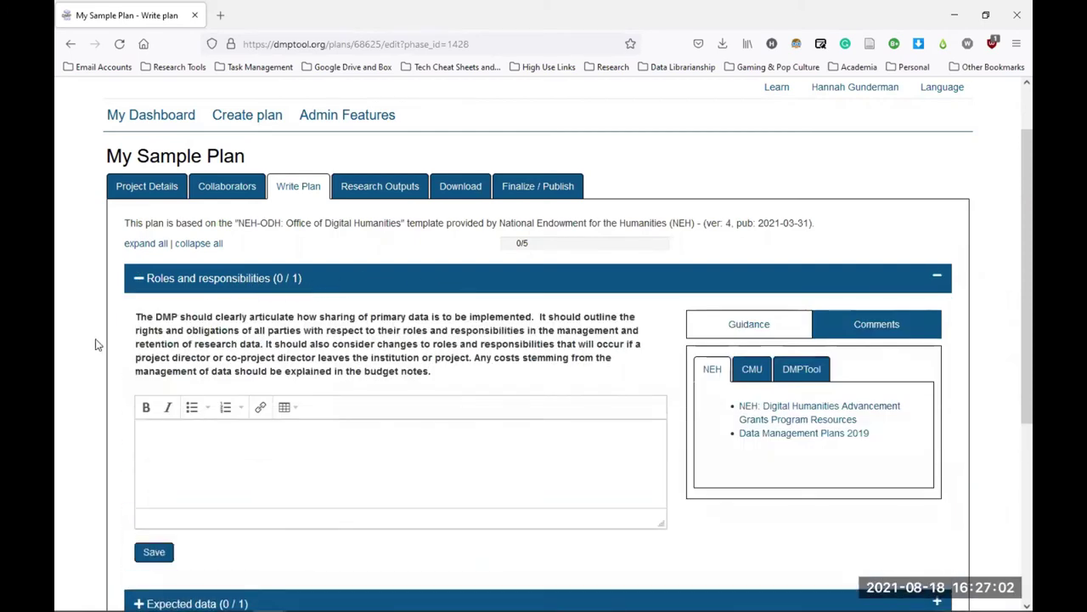
scroll(96, 344, down, 1)
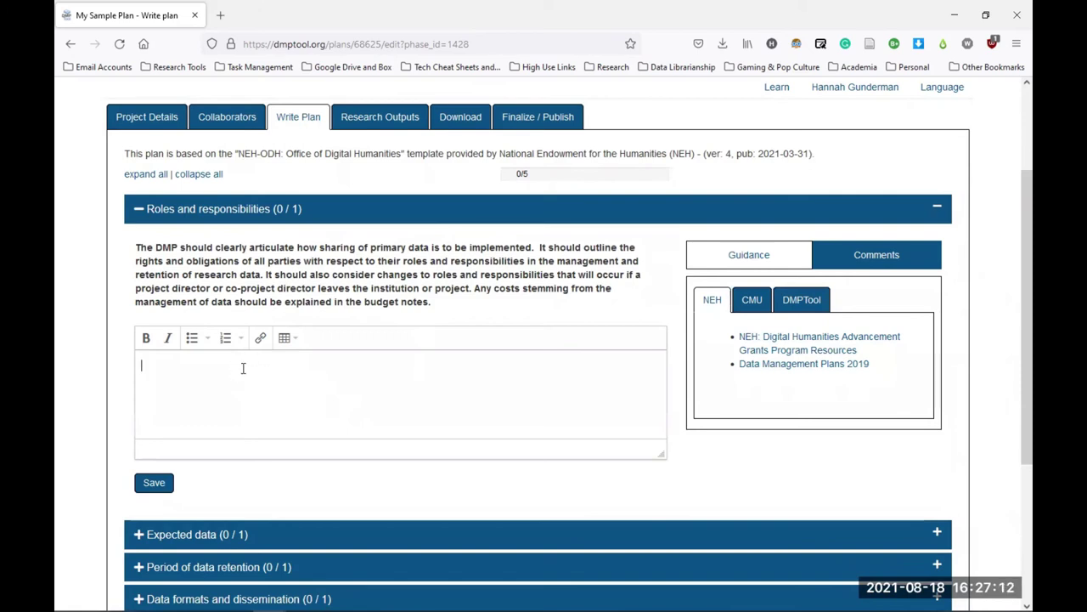
text(Sample text!)
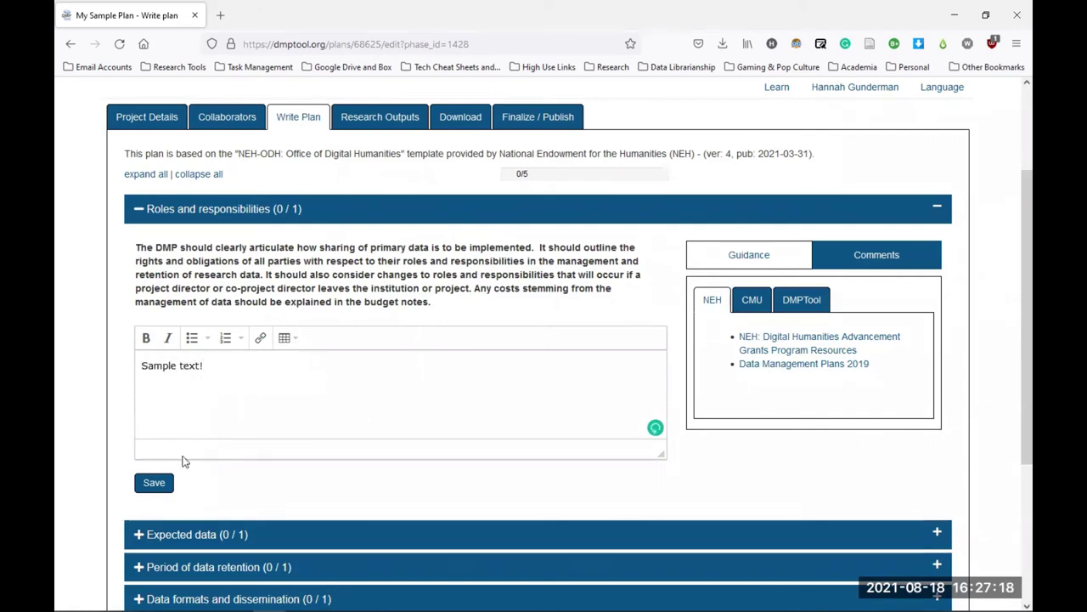
click(155, 482)
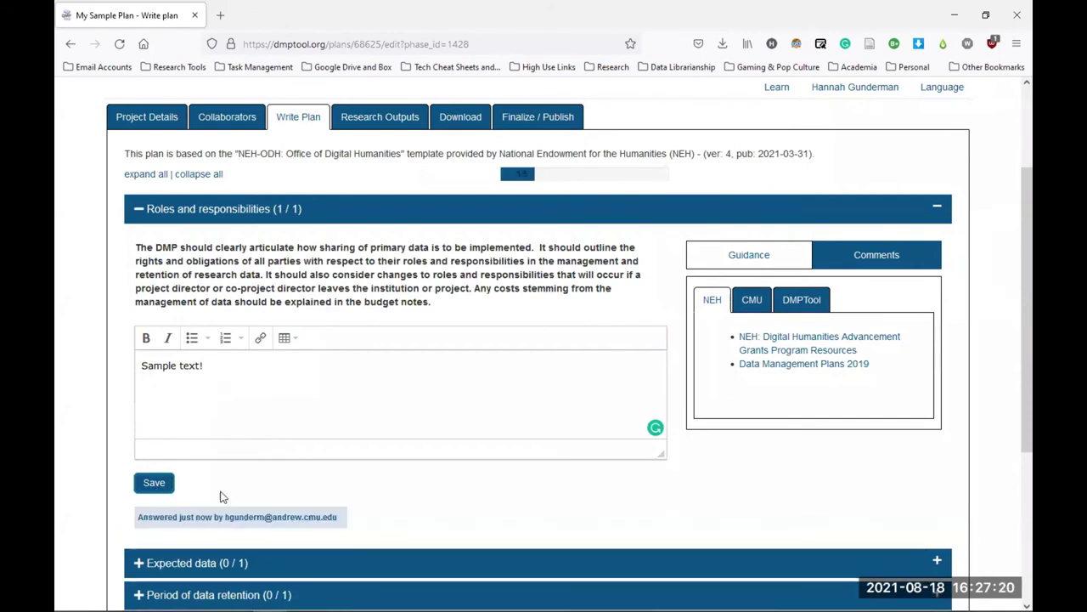
Step: Expand the Expected data and Period of data retention questions to preview them
scroll(400, 491, down, 1)
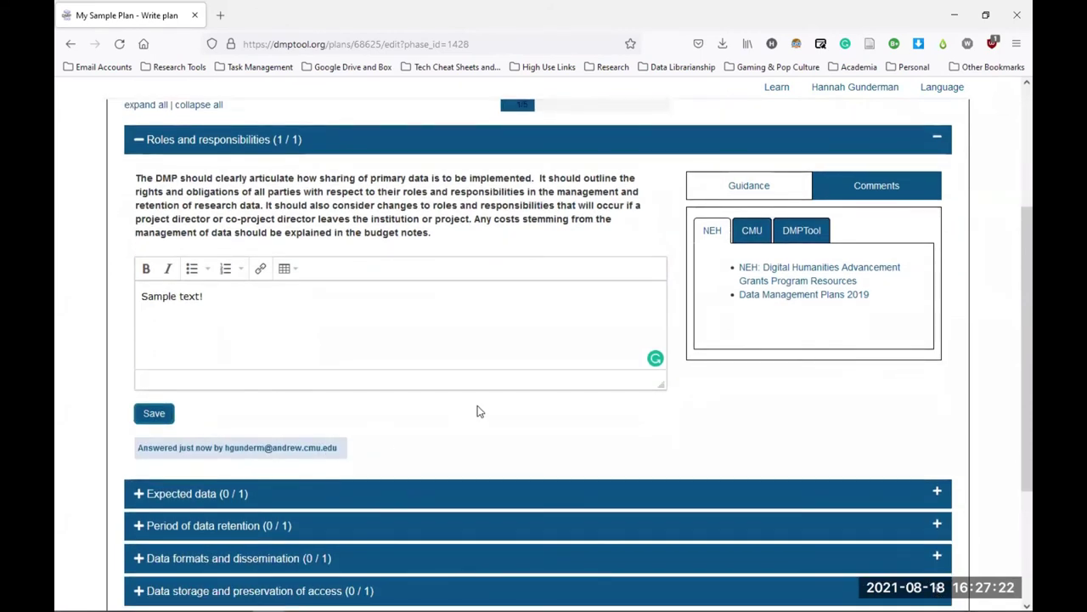
scroll(477, 412, down, 2)
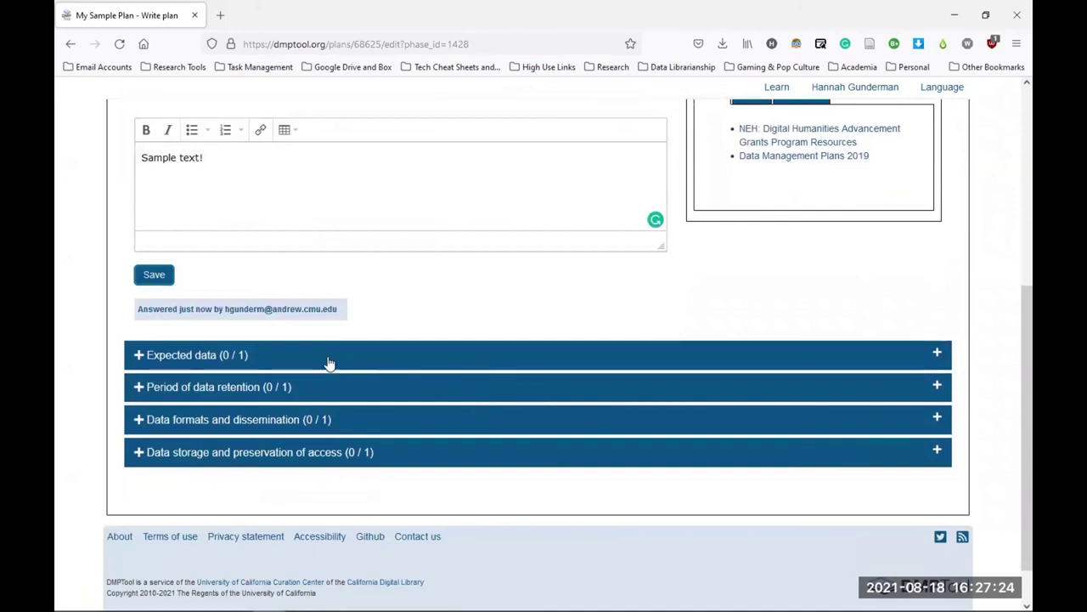
click(338, 363)
scroll(348, 372, down, 6)
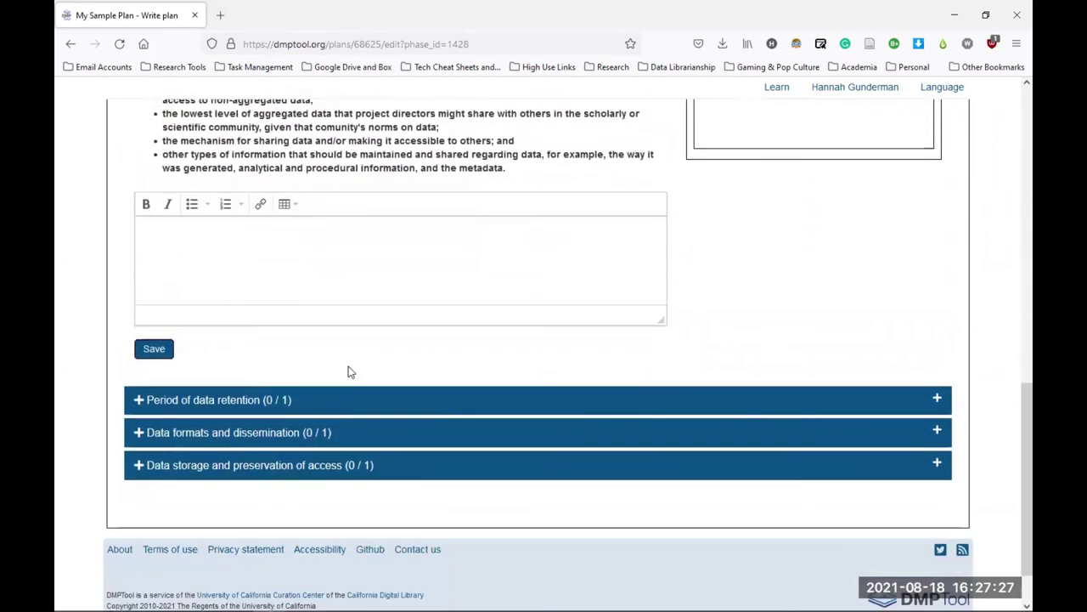
click(331, 417)
scroll(345, 417, down, 4)
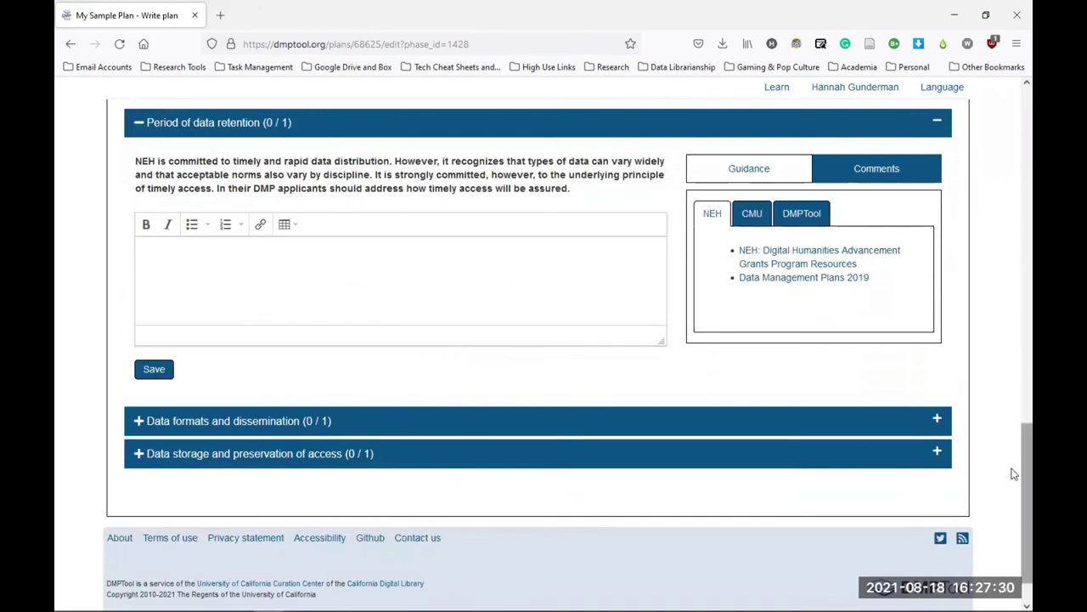
drag(1013, 473, 1013, 149)
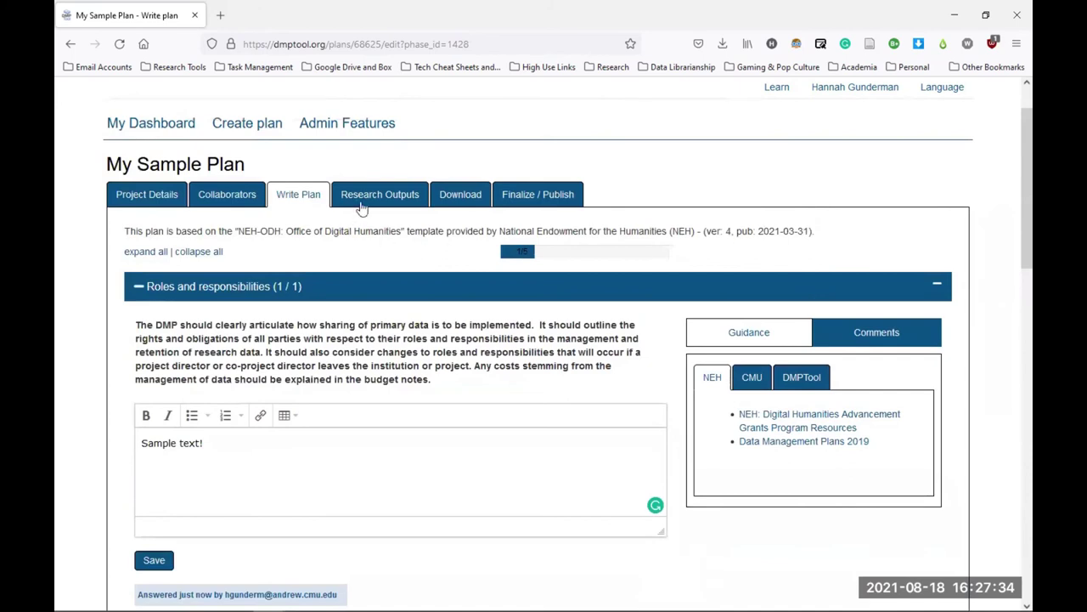
Step: On Research Outputs, review the Add a research output form and cancel it
click(403, 196)
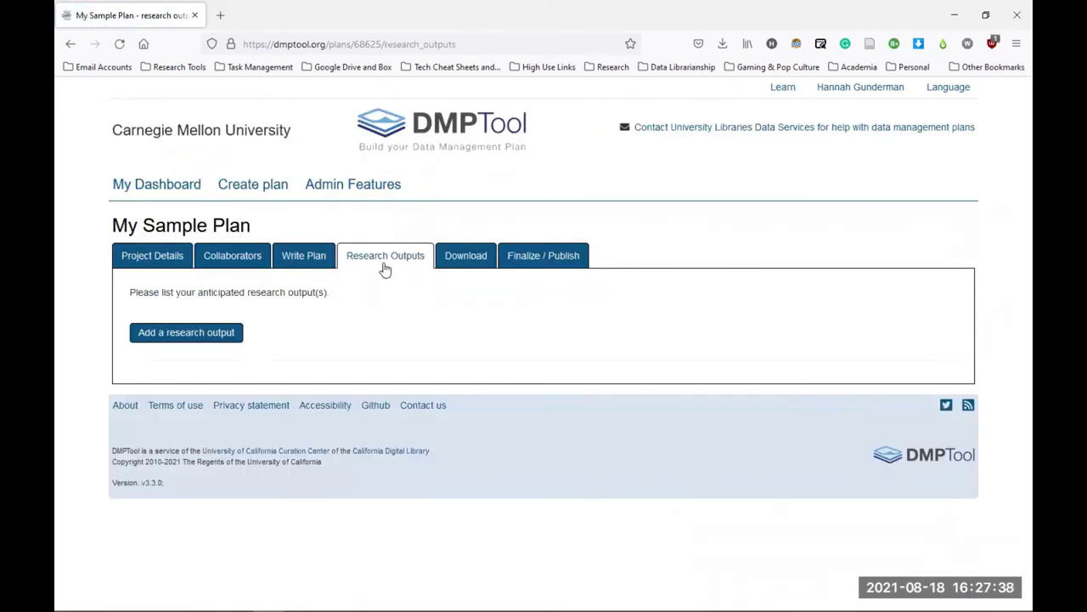
click(210, 340)
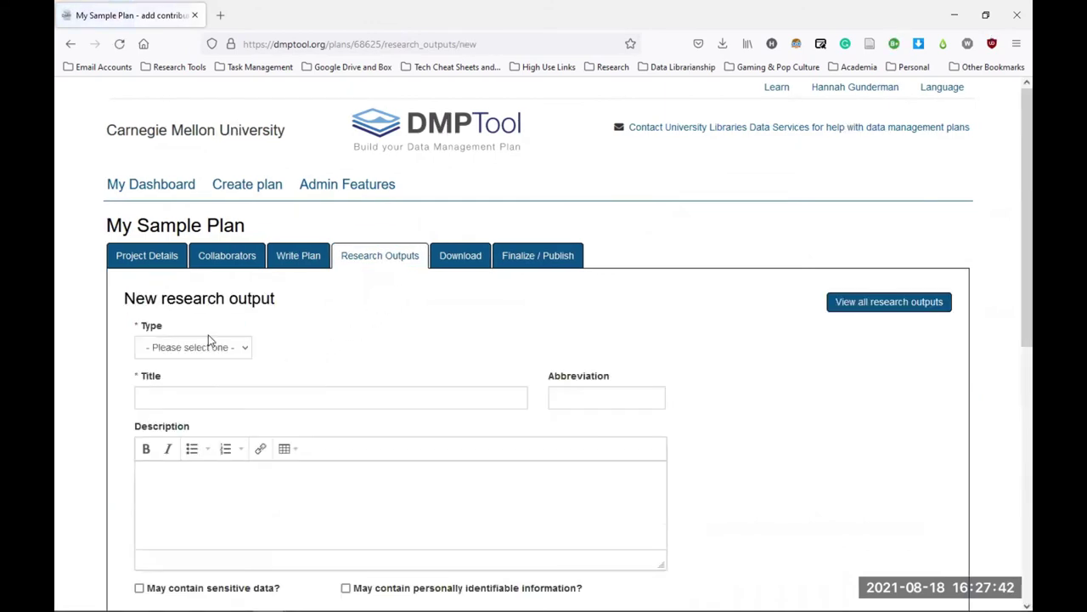
scroll(77, 307, down, 3)
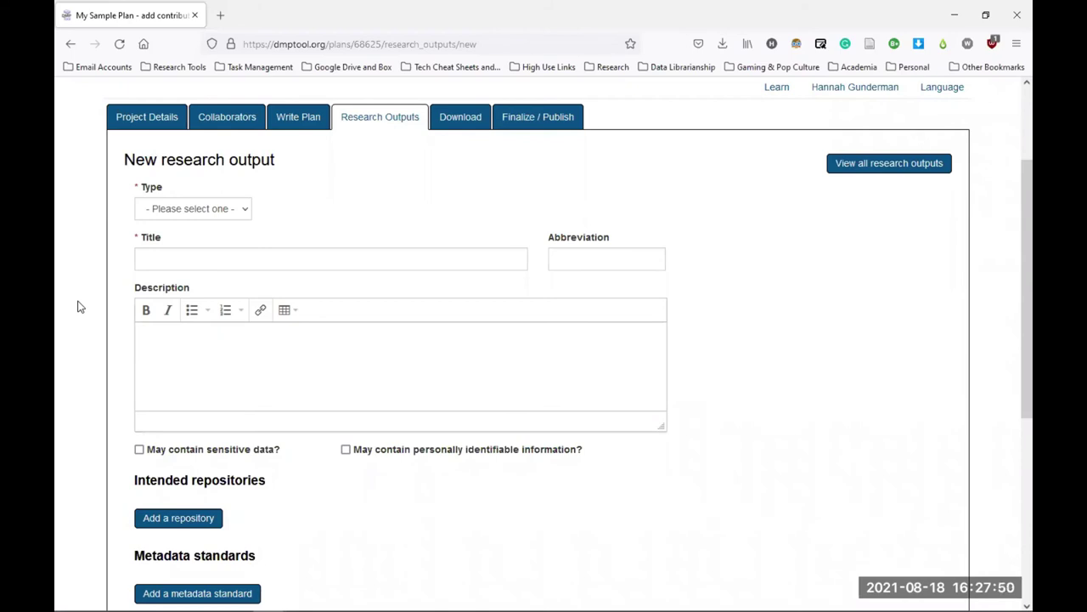
scroll(81, 308, down, 5)
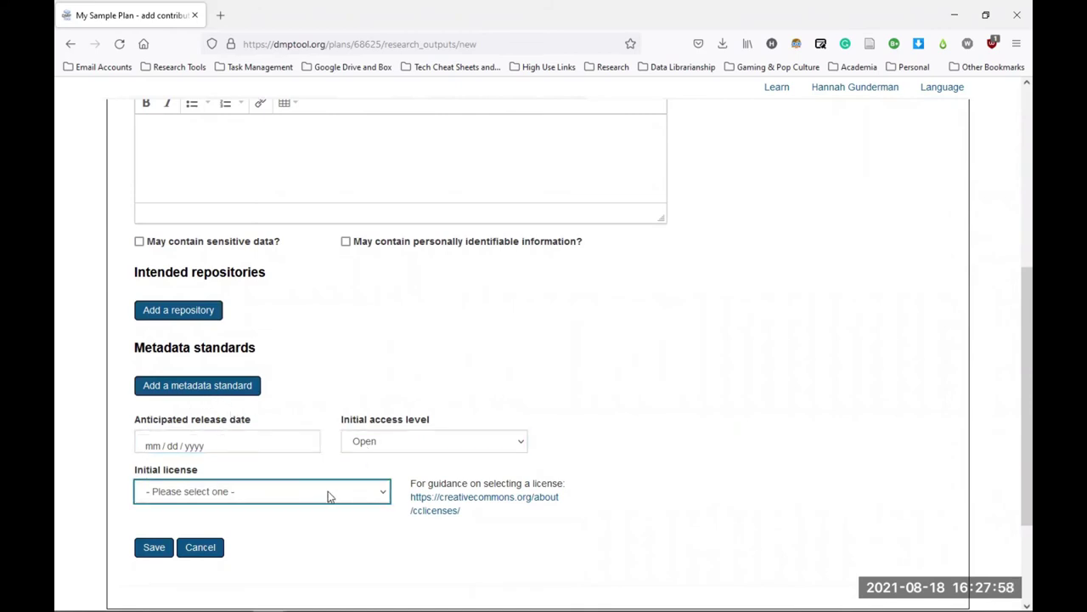
scroll(329, 496, up, 5)
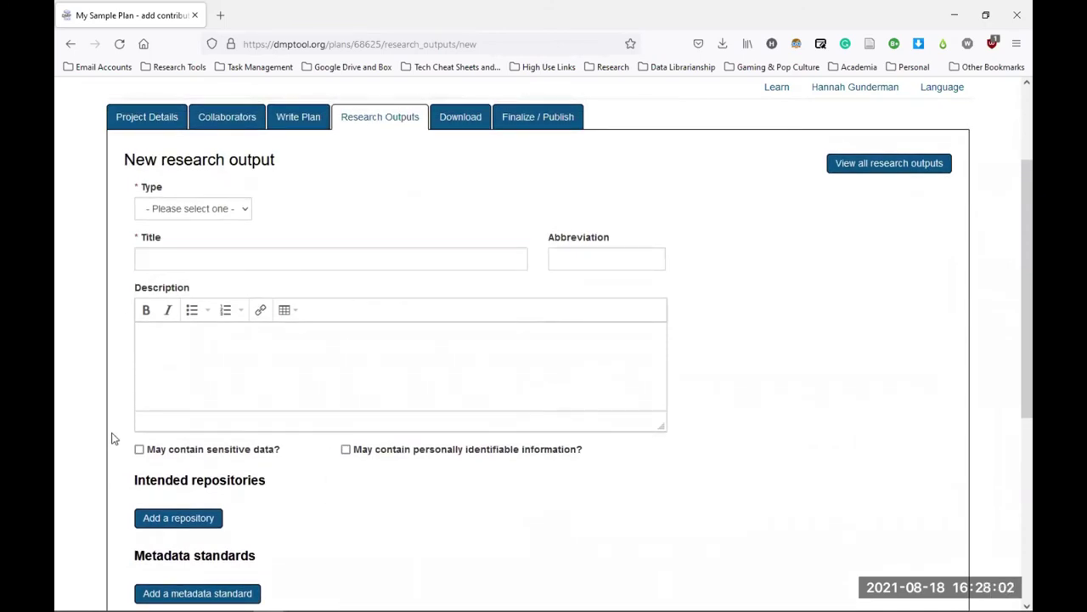
scroll(110, 438, down, 5)
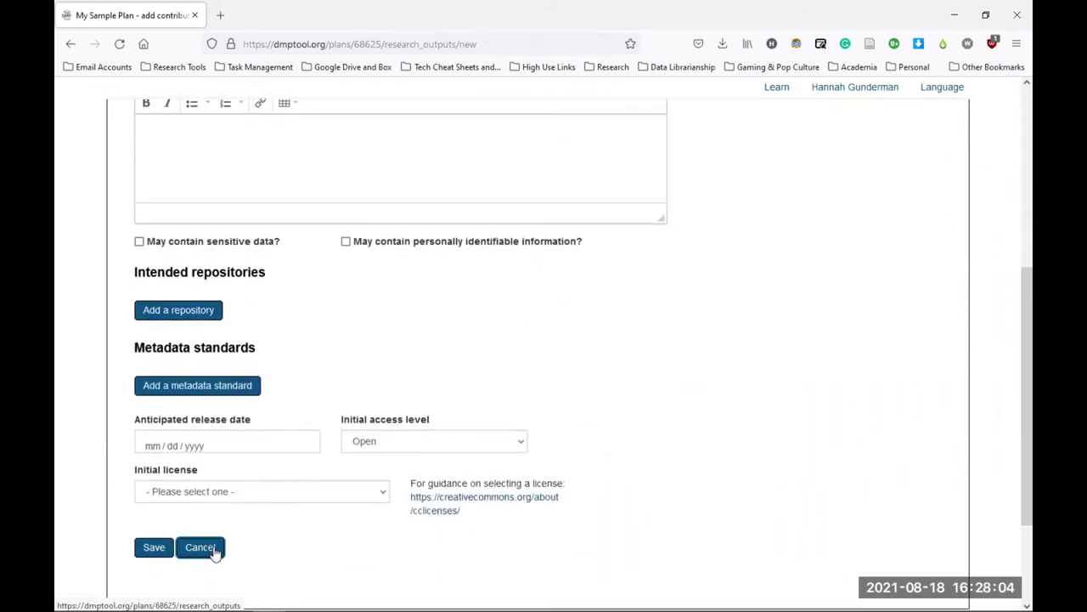
click(200, 547)
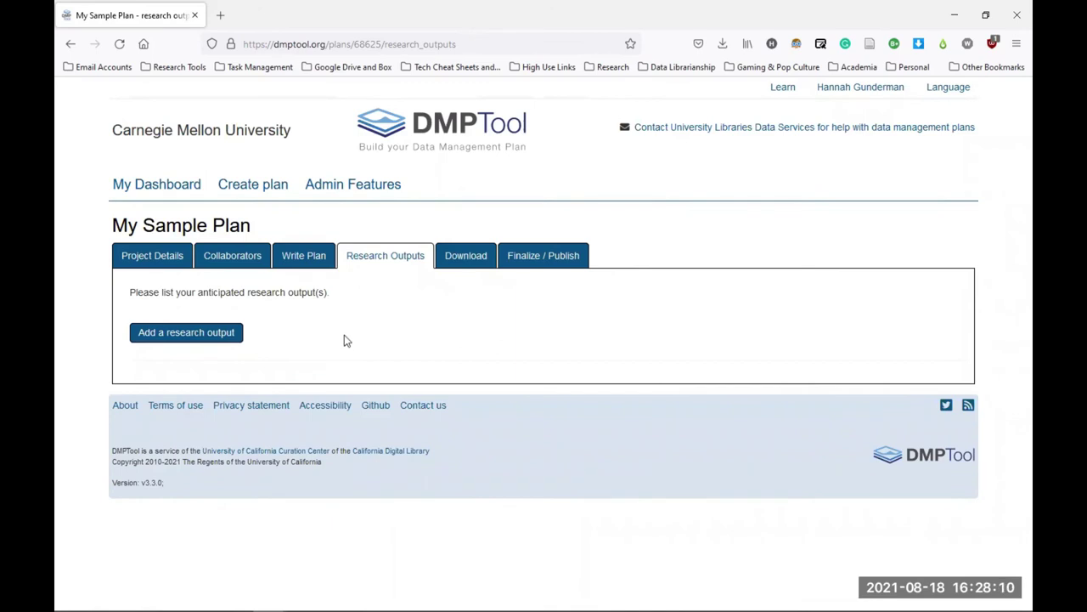
Step: Keep PDF format and include the project details coversheet and unanswered questions in the download
click(473, 262)
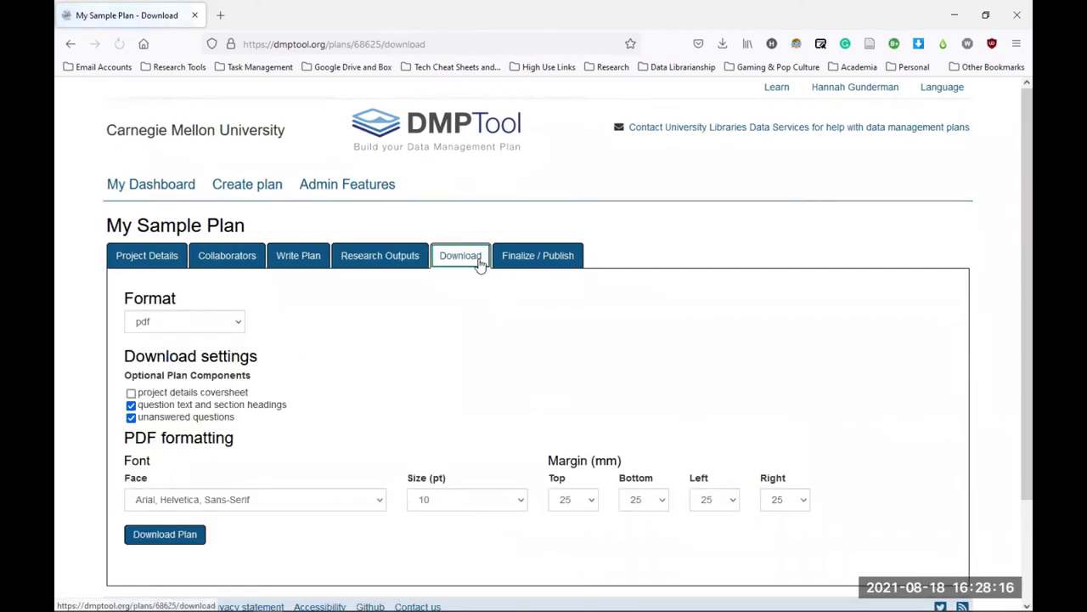
scroll(315, 339, down, 2)
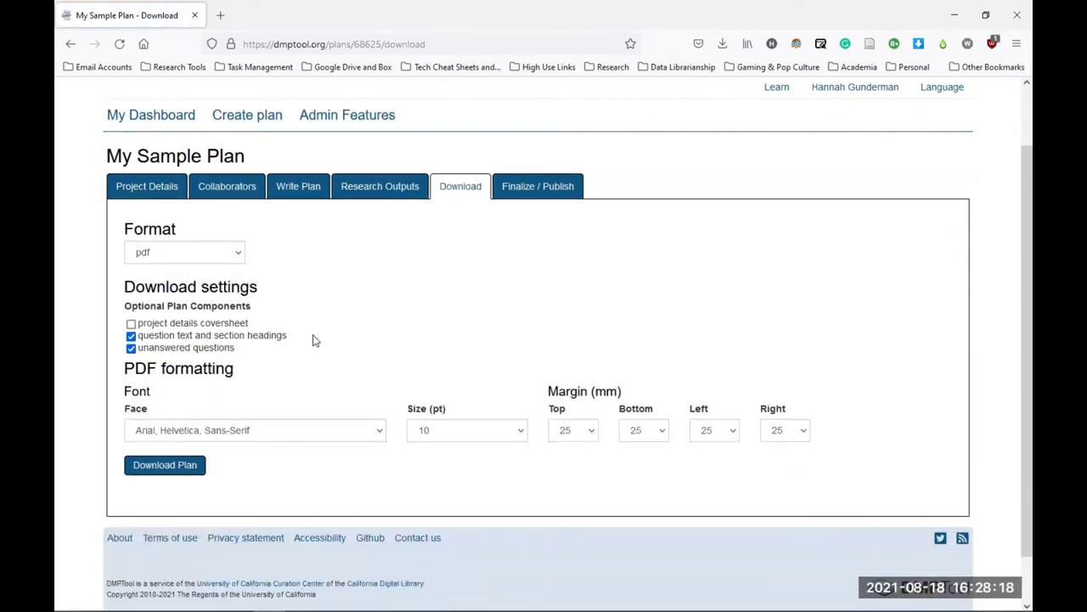
click(240, 257)
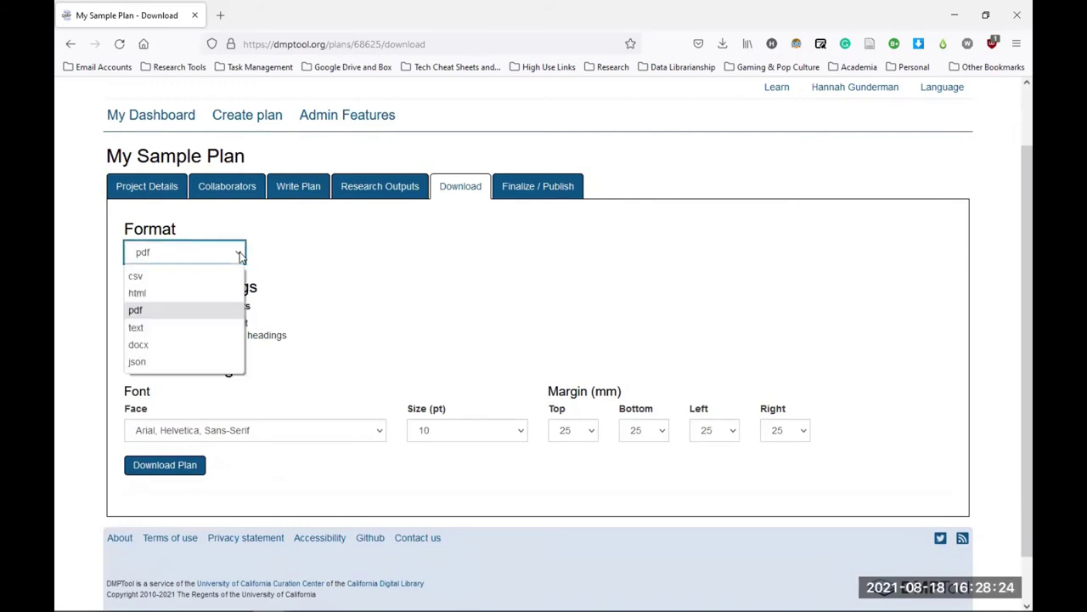
click(323, 268)
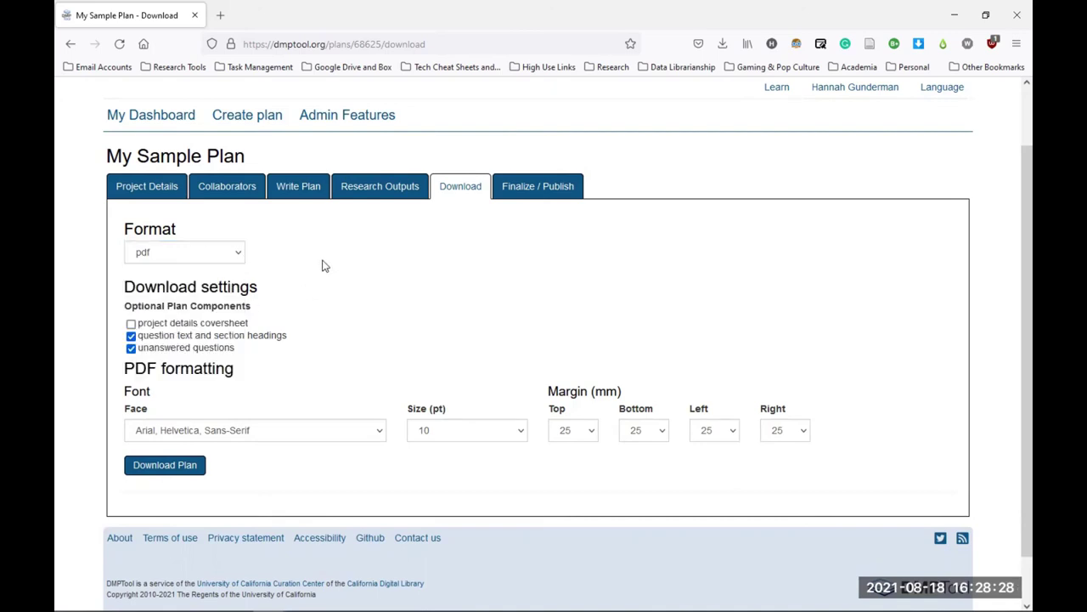
click(130, 323)
click(130, 347)
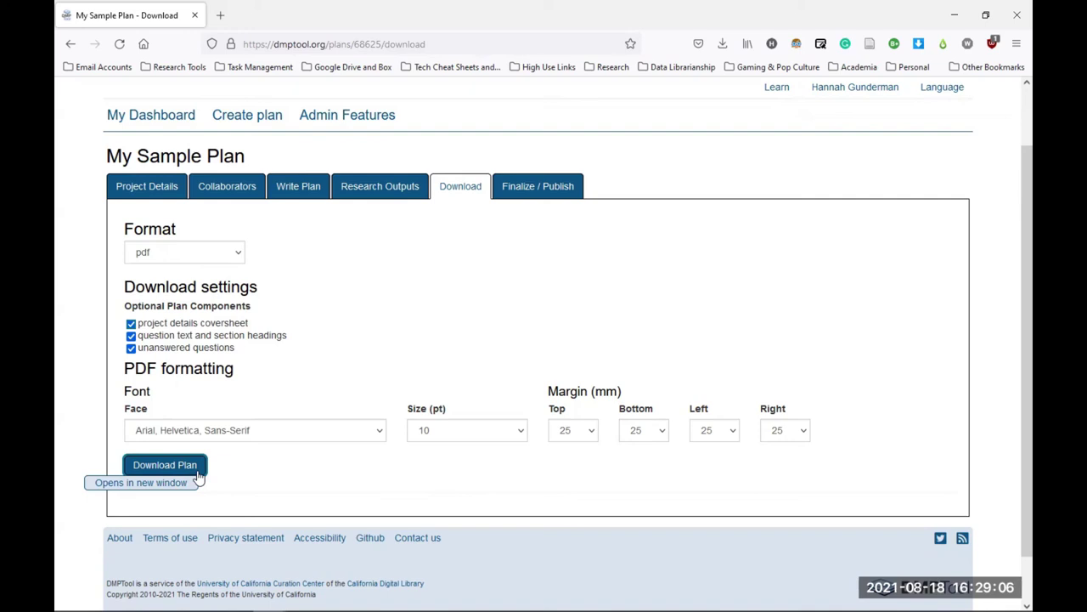
Step: Review the Finalize / Publish page's Private visibility and ORCID registration sections
click(560, 197)
scroll(109, 295, down, 3)
scroll(93, 299, up, 1)
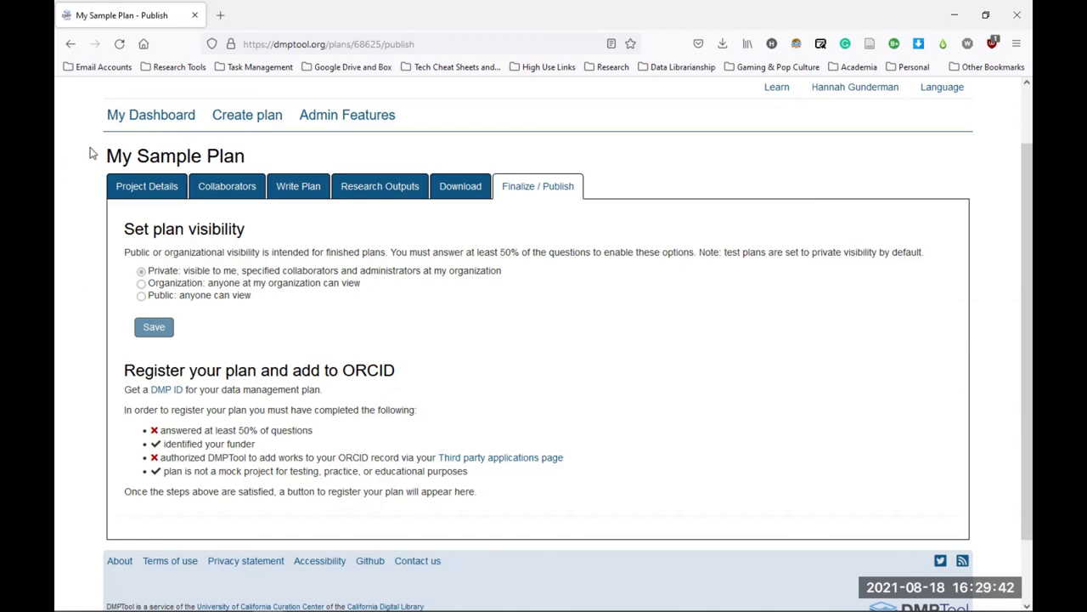
click(156, 126)
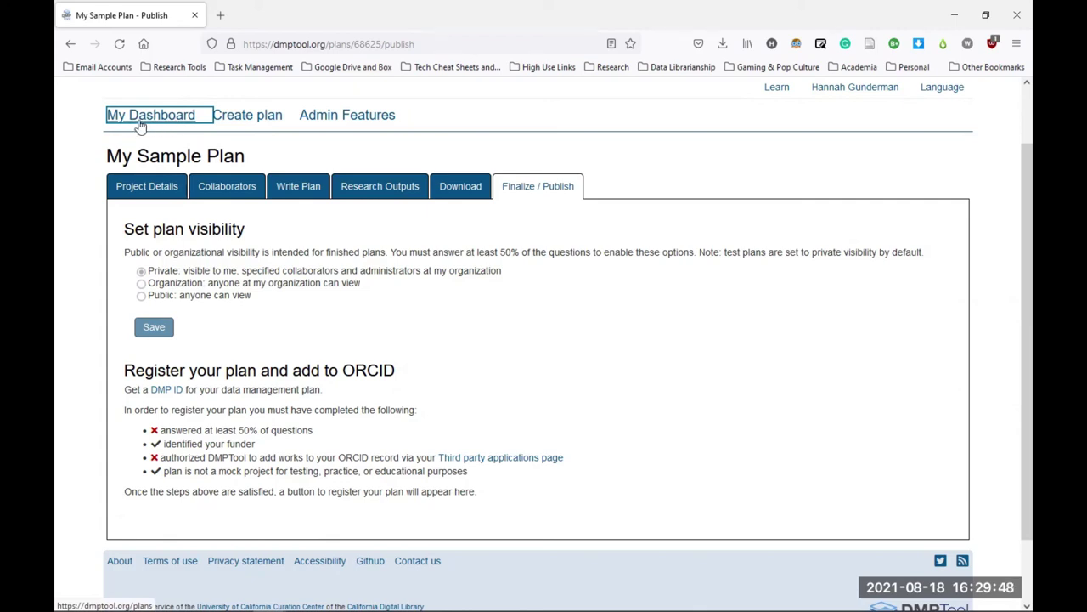
click(84, 161)
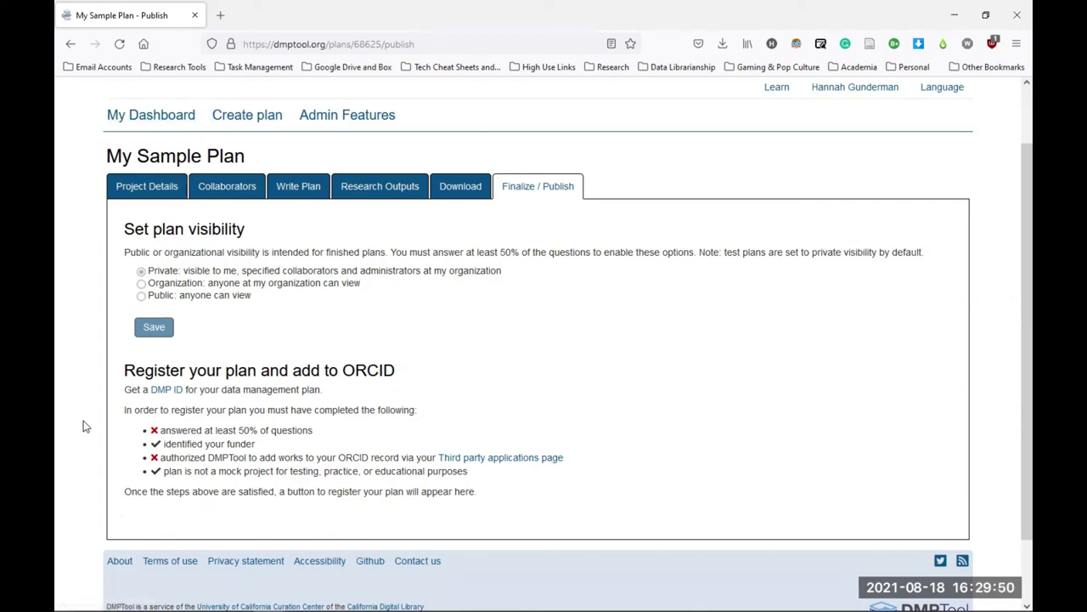
scroll(84, 426, down, 1)
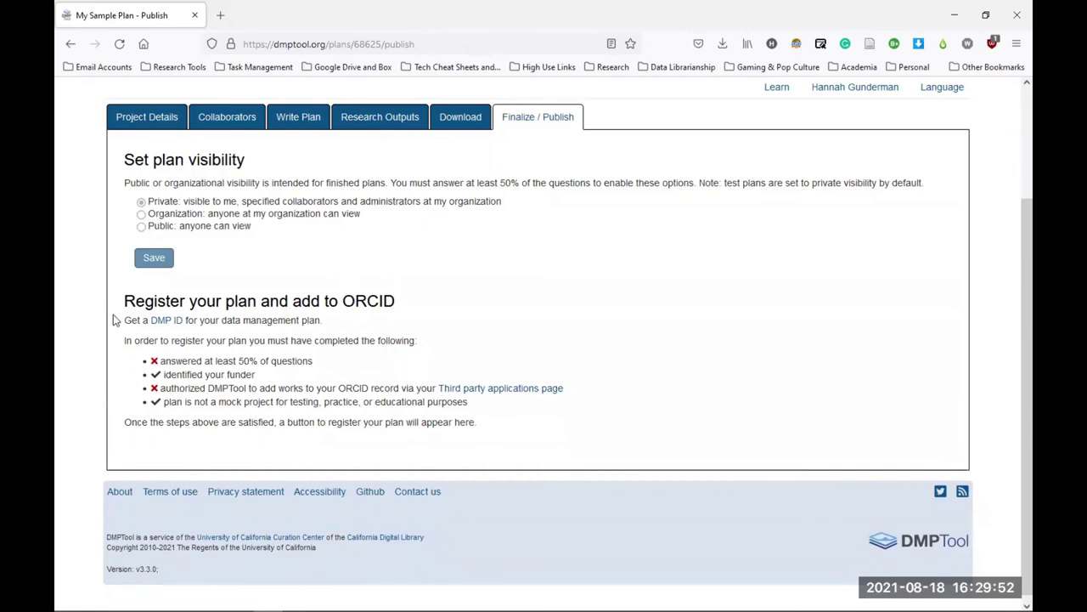